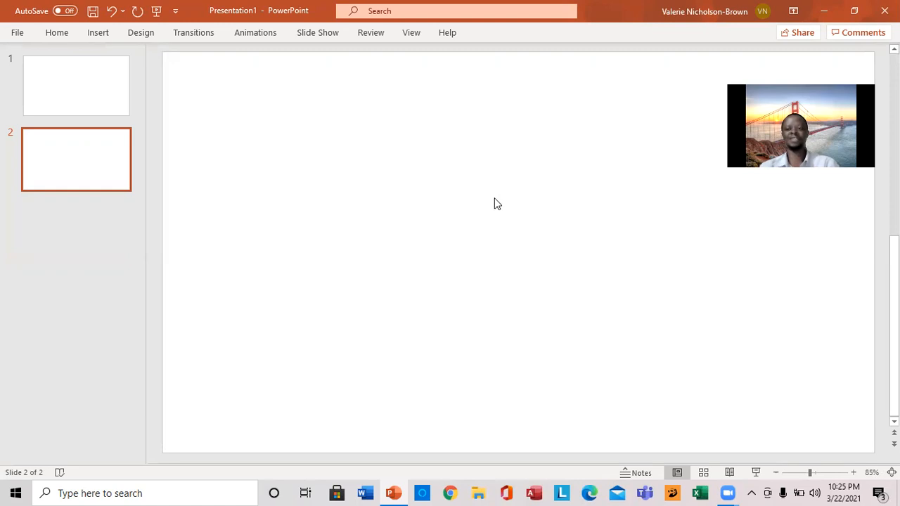
Start a screen recording from the presentation, with a capture area spanning almost the entire desktop
click(99, 33)
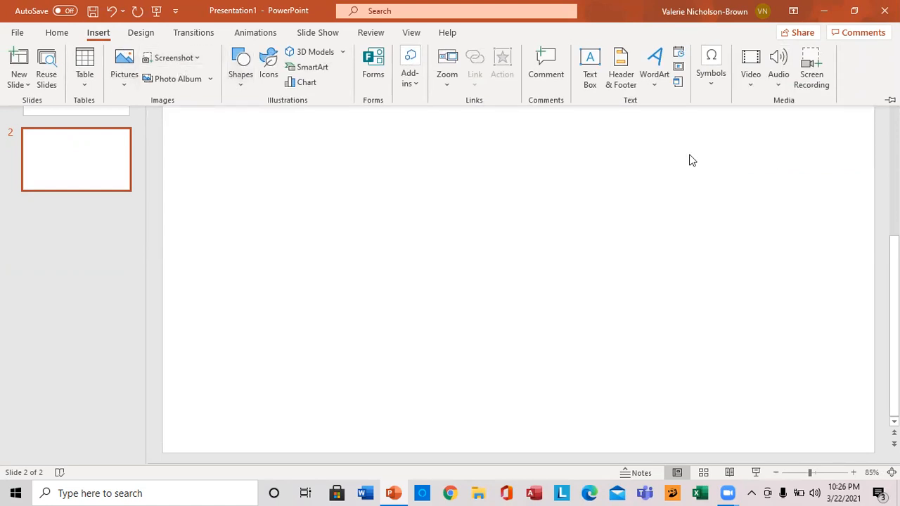
click(182, 24)
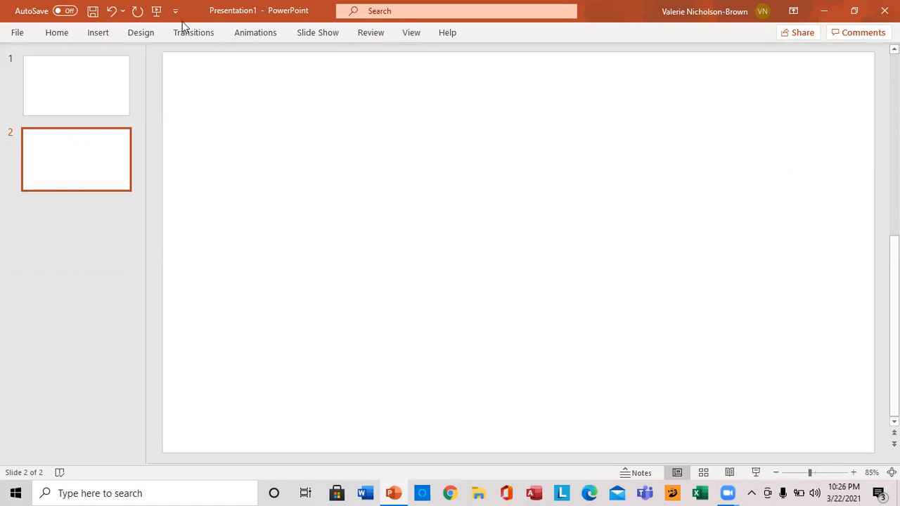
click(112, 33)
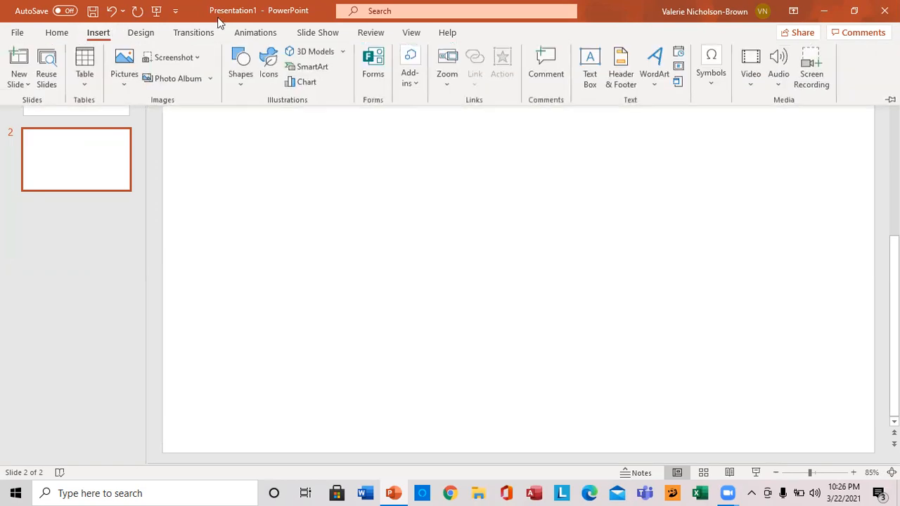
click(813, 68)
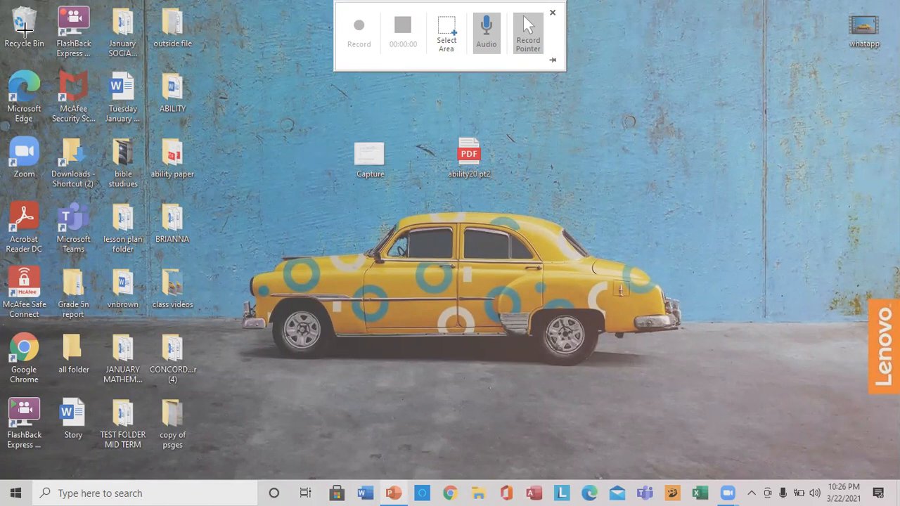
drag(11, 8, 892, 496)
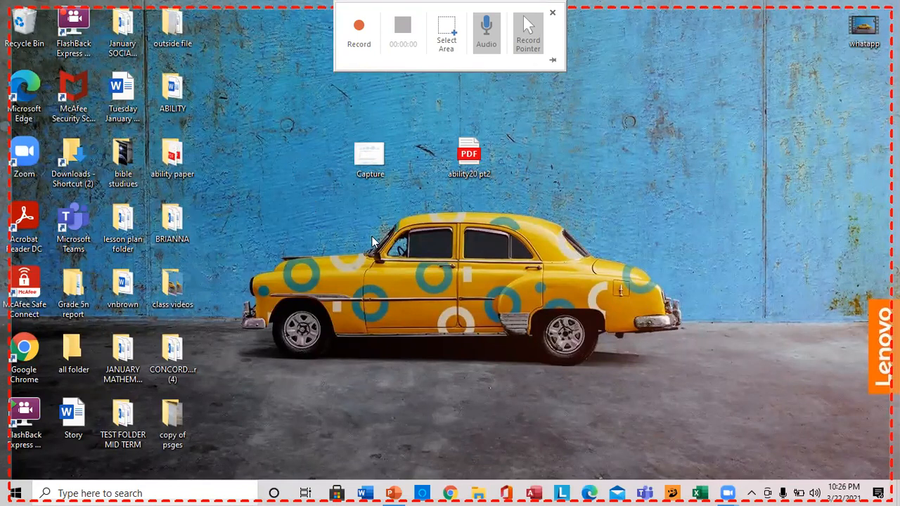
click(357, 45)
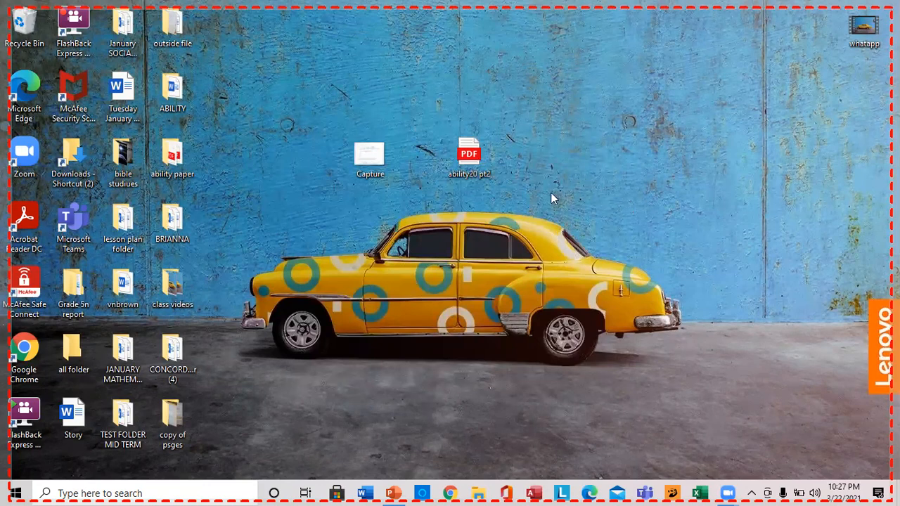
Move the Capture and ability20 pt2 desktop files into a column beneath the whatapp file
drag(464, 156, 663, 153)
drag(366, 156, 858, 120)
drag(866, 89, 866, 90)
drag(667, 156, 866, 166)
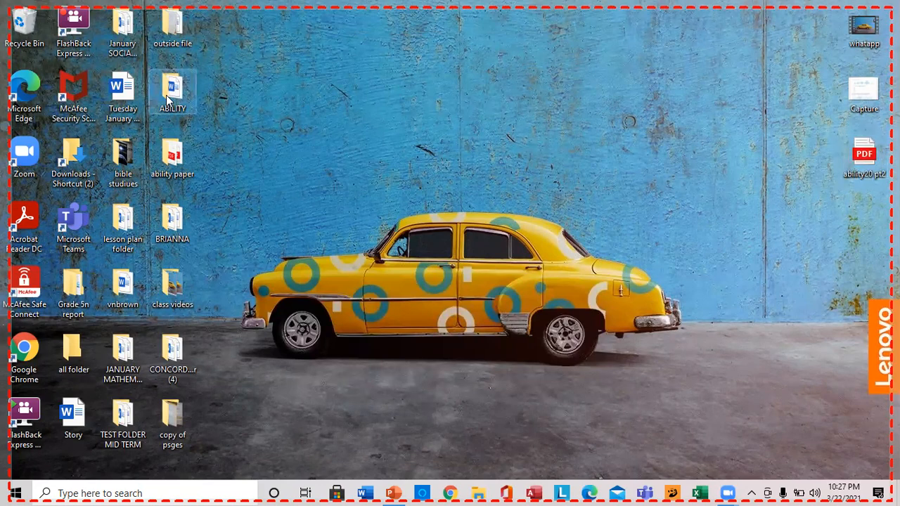
drag(158, 95, 161, 95)
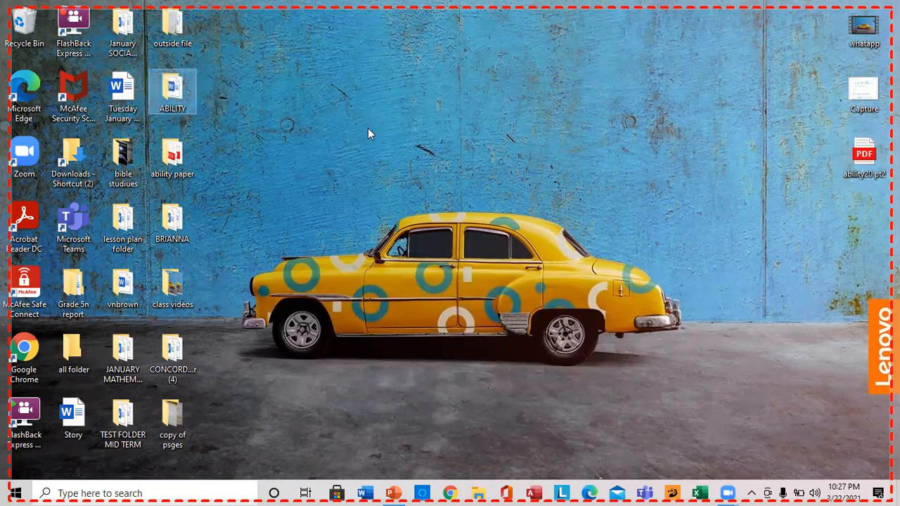
Create a new Microsoft Word document on the desktop and open it in a maximized window
right_click(449, 136)
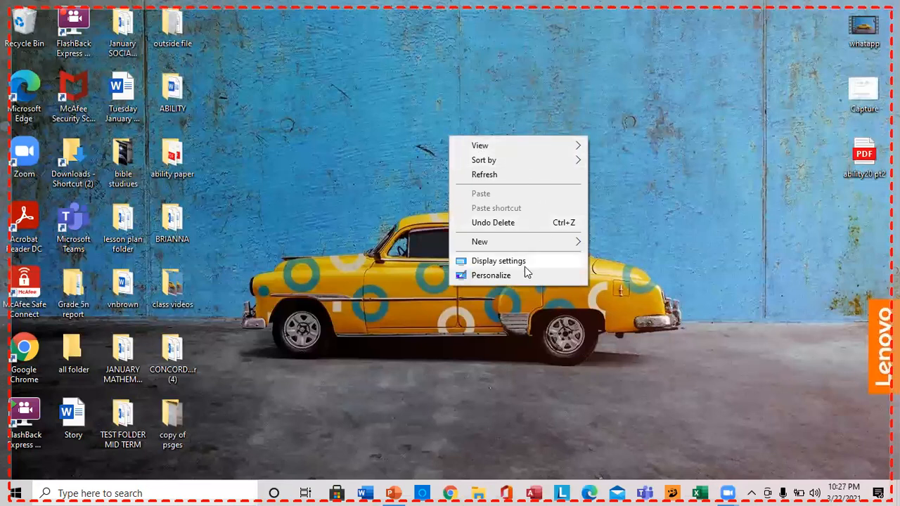
mouse_move(522, 243)
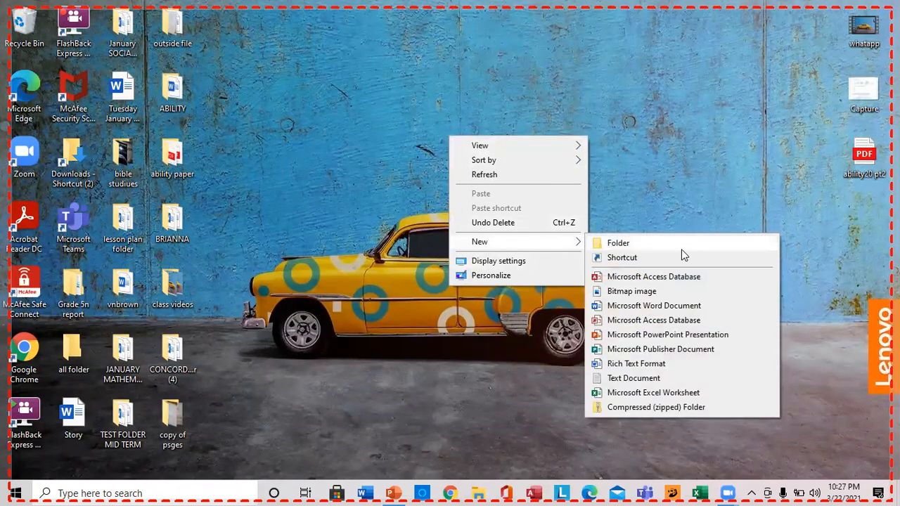
click(643, 306)
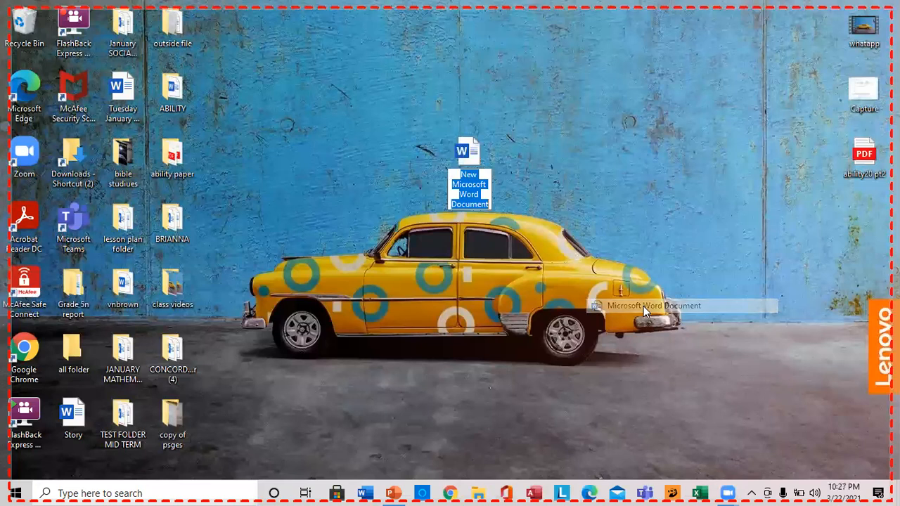
right_click(468, 162)
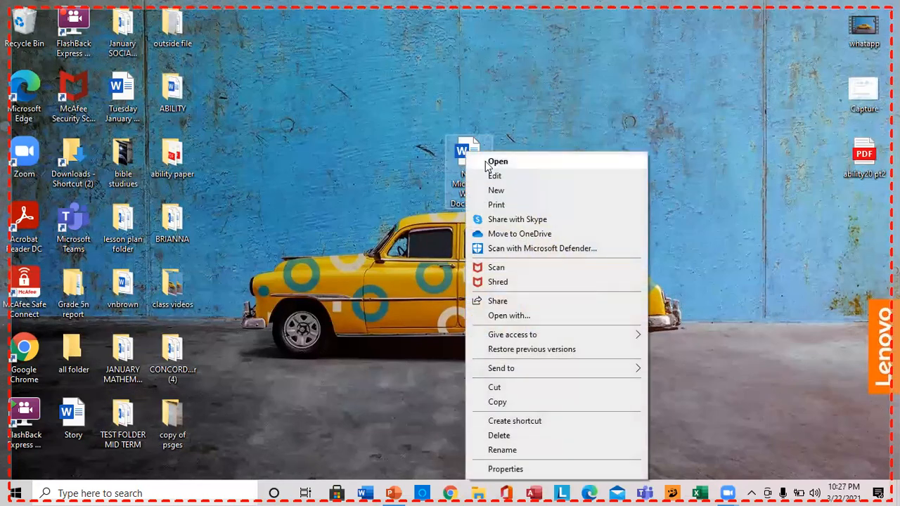
click(497, 162)
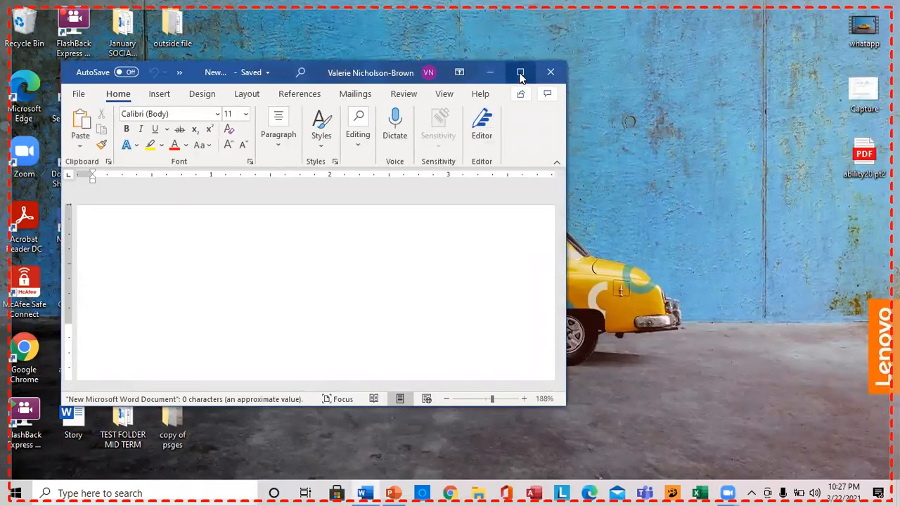
click(520, 75)
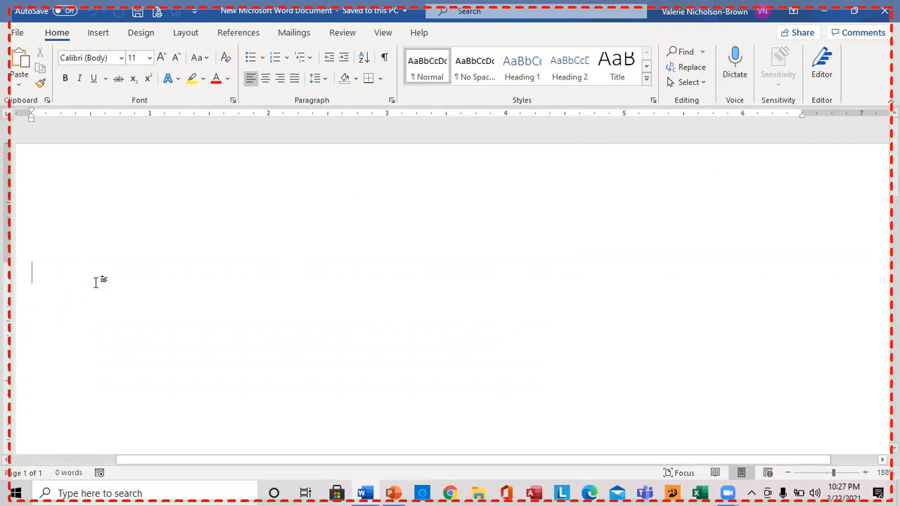
Generate sample text in the blank document with the formula =rand(9,9)
text(=rand)
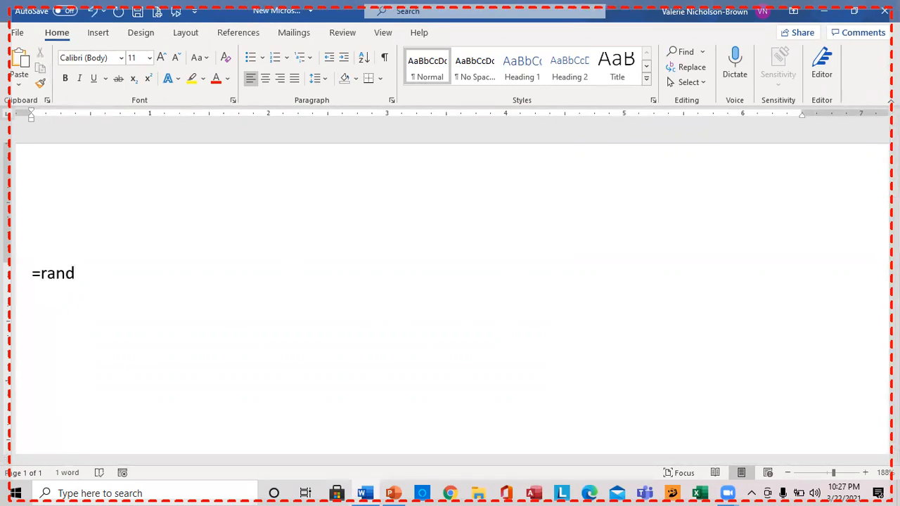
text((9.)
key(BackSpace)
text(,9))
key(Return)
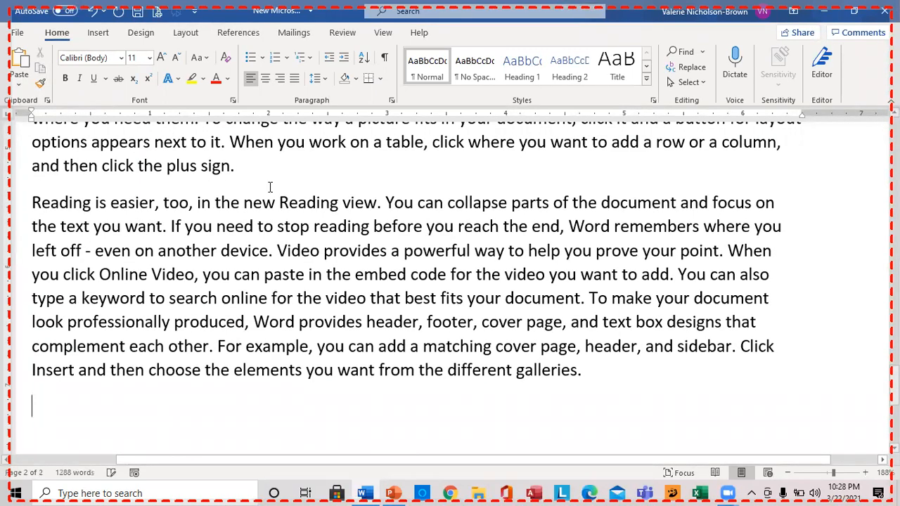
Return to the start of the generated text and zoom the document out to 100%
key(ctrl+z)
key(Up)
key(Up)
key(Up)
key(Up)
key(Up)
key(Up)
key(Up)
key(Up)
key(Up)
key(Up)
key(Up)
key(Up)
key(Up)
key(Up)
key(Up)
key(Up)
key(Up)
key(Up)
key(Up)
key(Up)
key(Up)
key(Up)
key(Up)
key(Up)
key(Up)
key(Up)
key(Up)
key(Up)
key(Up)
key(Up)
key(Up)
key(Up)
key(Up)
key(Up)
key(Up)
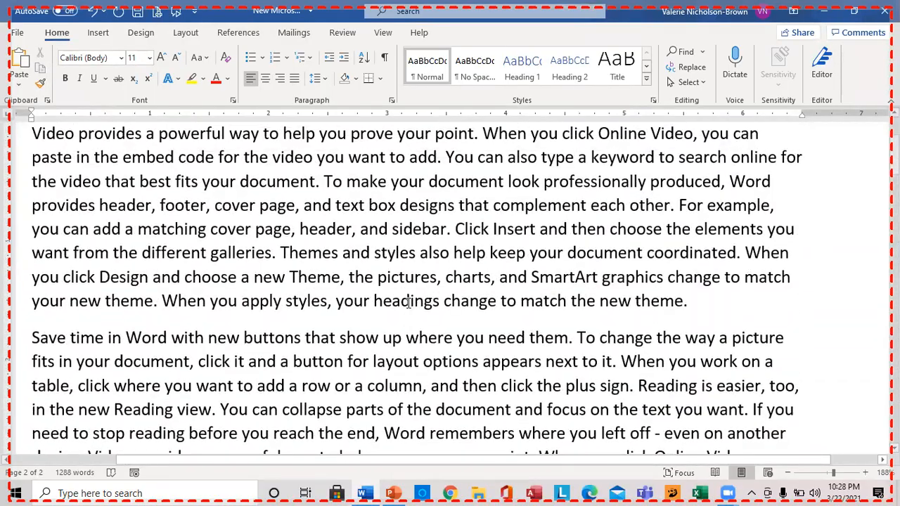
click(787, 473)
click(787, 473)
click(787, 474)
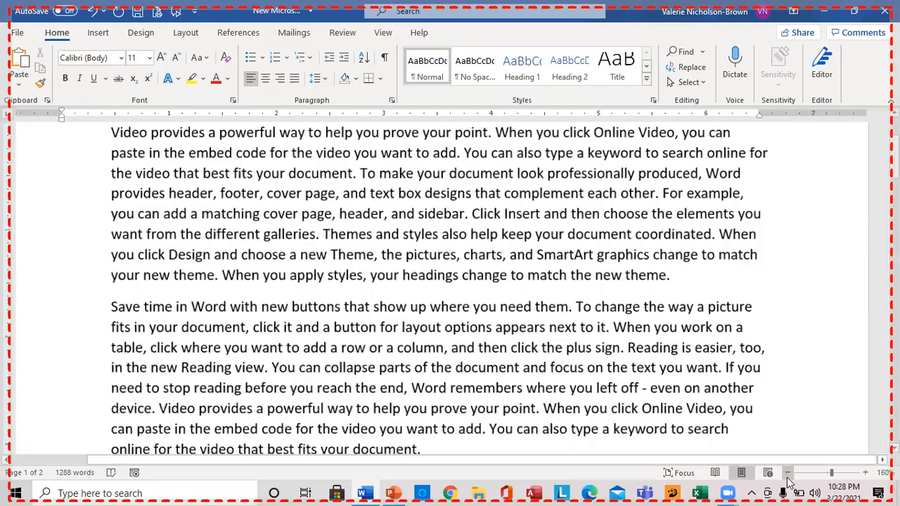
click(788, 473)
click(788, 473)
click(787, 474)
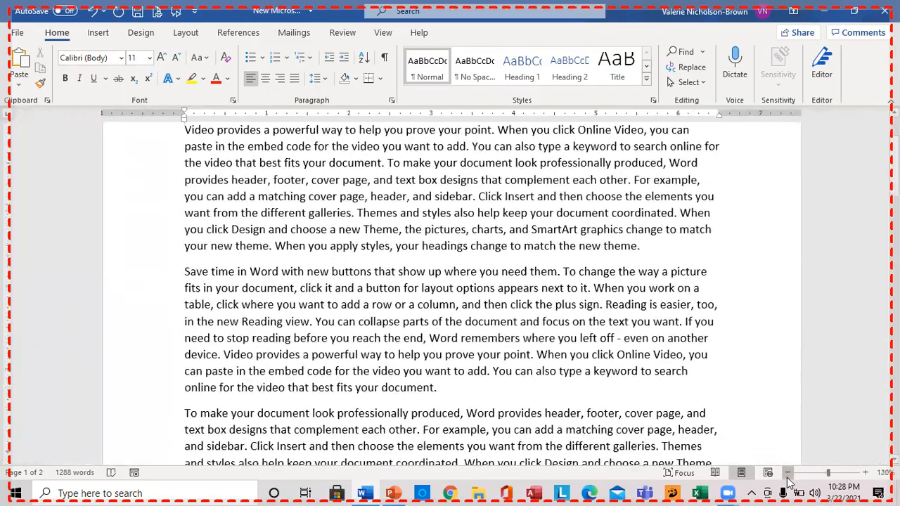
click(788, 473)
click(788, 473)
click(788, 474)
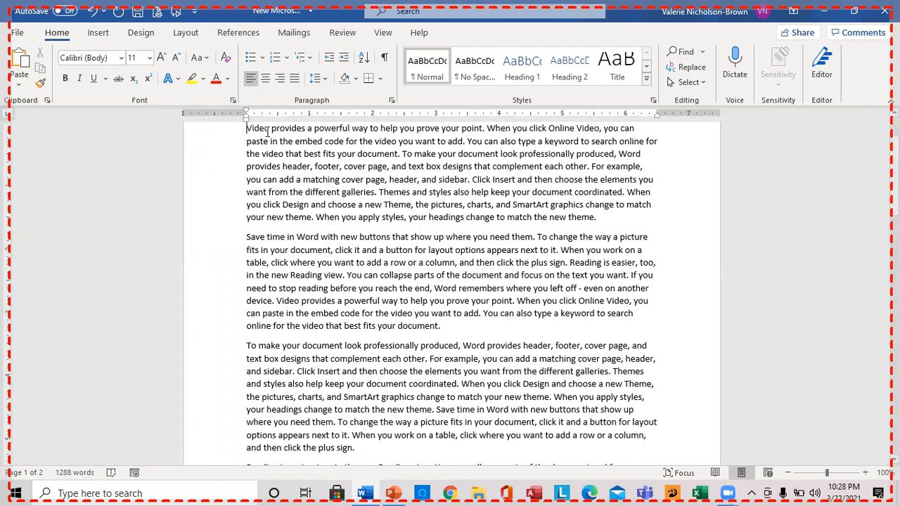
Select the first paragraph and preview the available styles, font colors and font list for it
drag(247, 128, 622, 217)
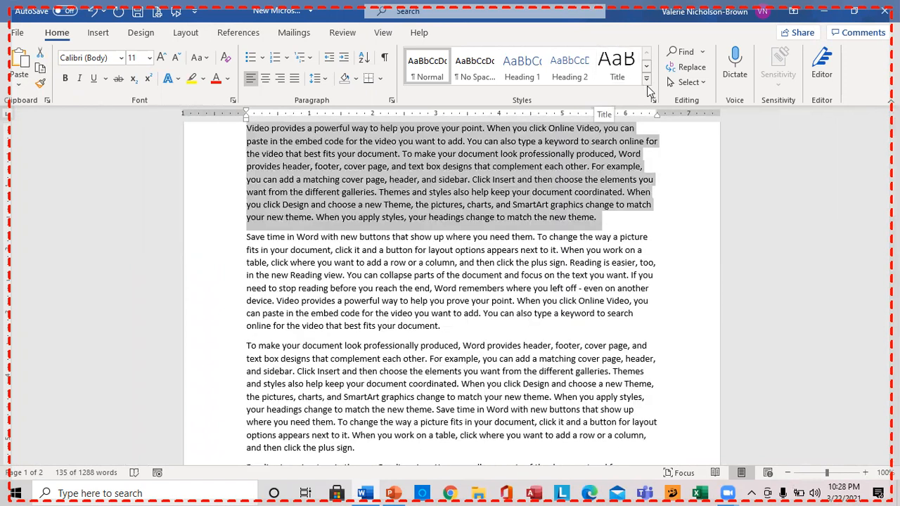
click(647, 80)
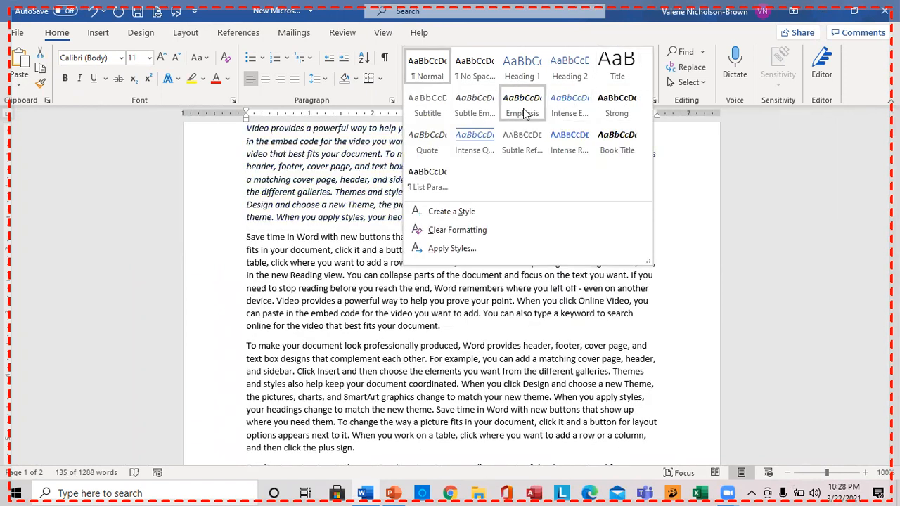
click(739, 188)
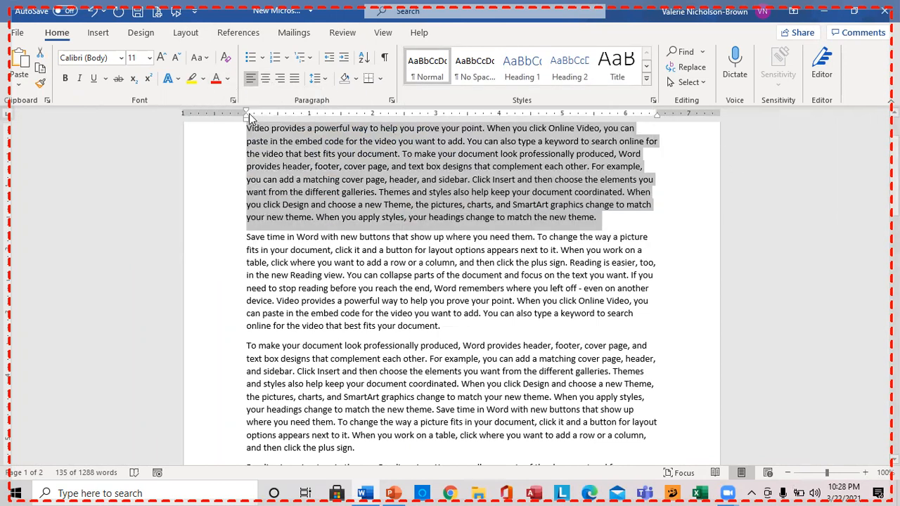
click(228, 80)
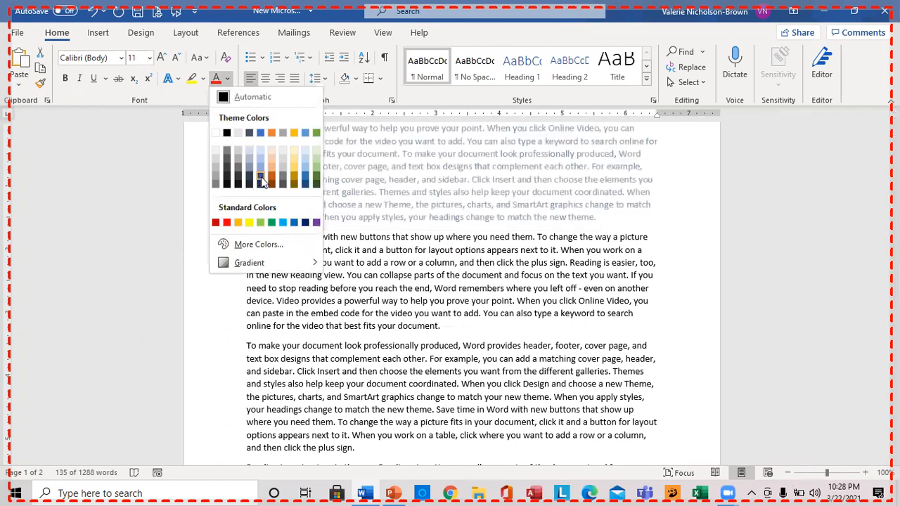
click(120, 59)
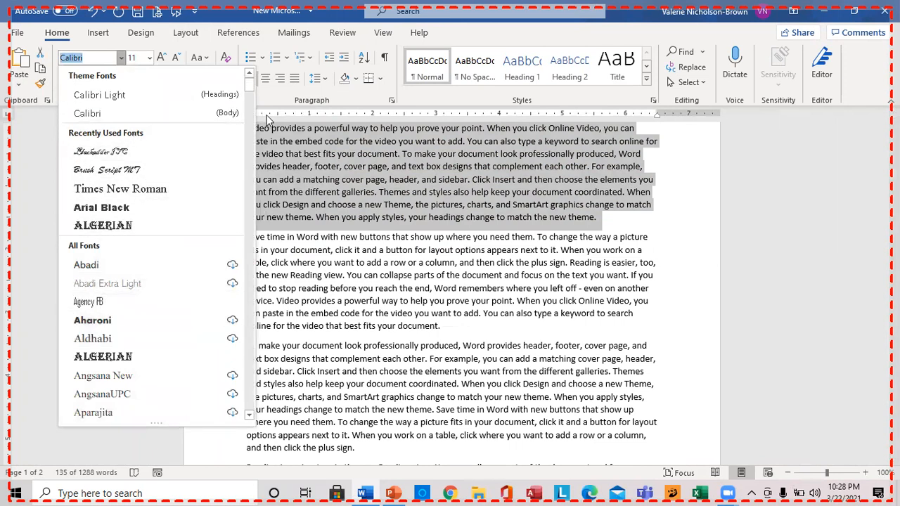
click(331, 60)
Try indenting the first paragraph by two levels and bring it back to the margin
click(331, 60)
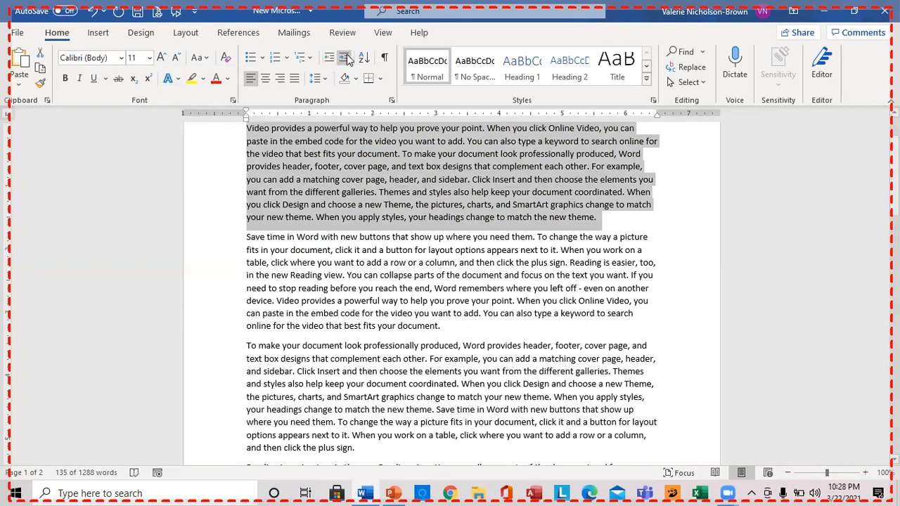
click(345, 59)
click(346, 59)
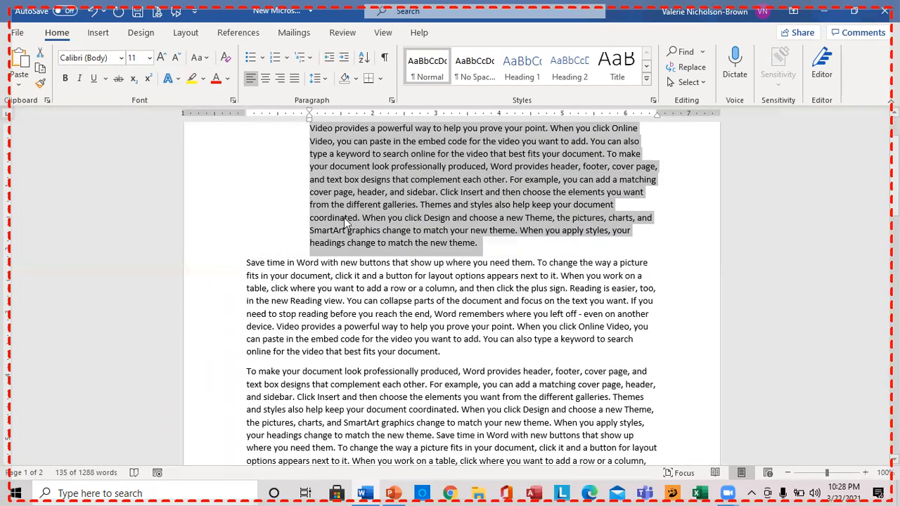
click(331, 59)
click(330, 59)
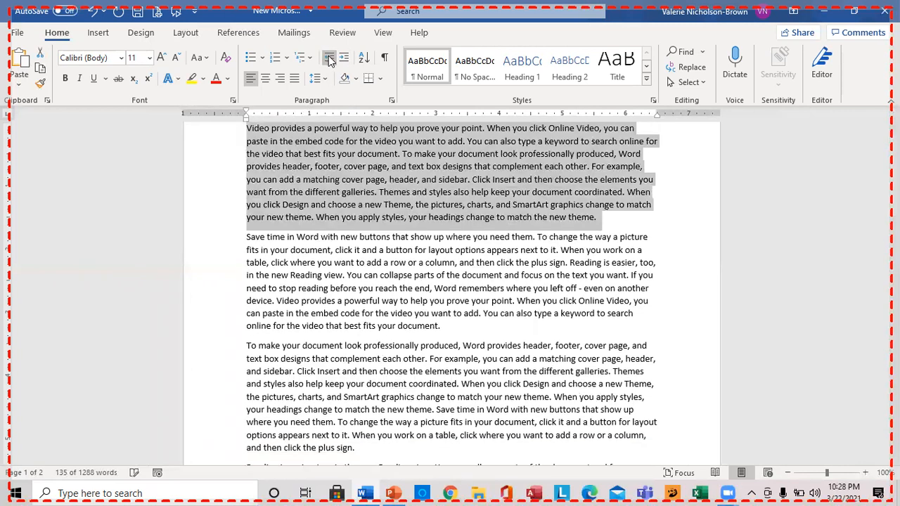
Apply All Borders to the selected first paragraph and deselect the text
click(381, 78)
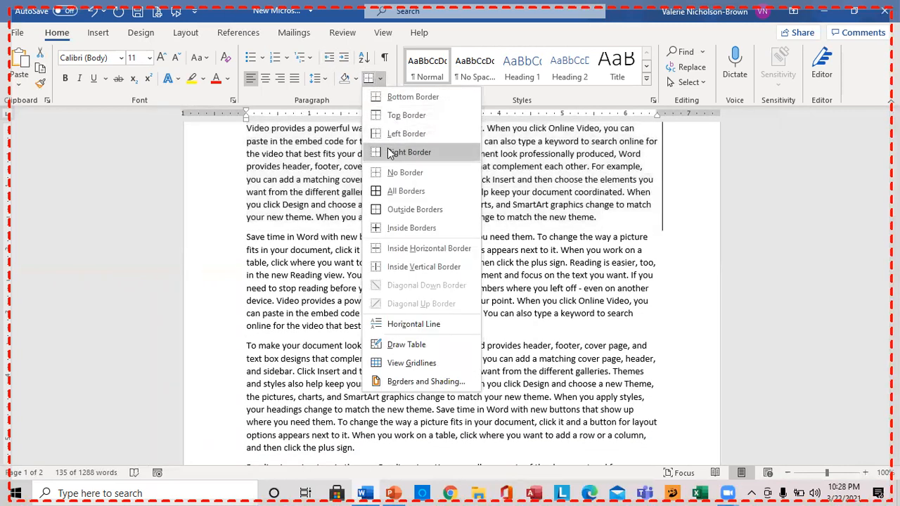
click(382, 198)
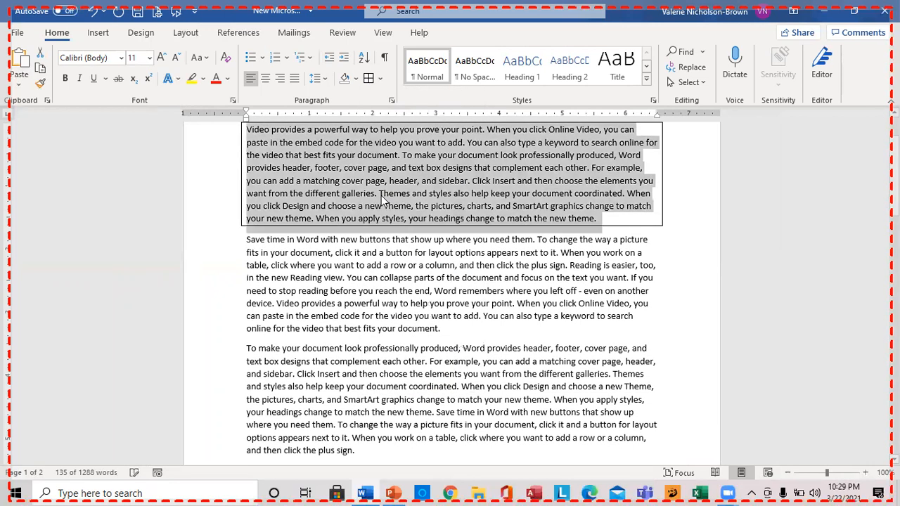
click(690, 233)
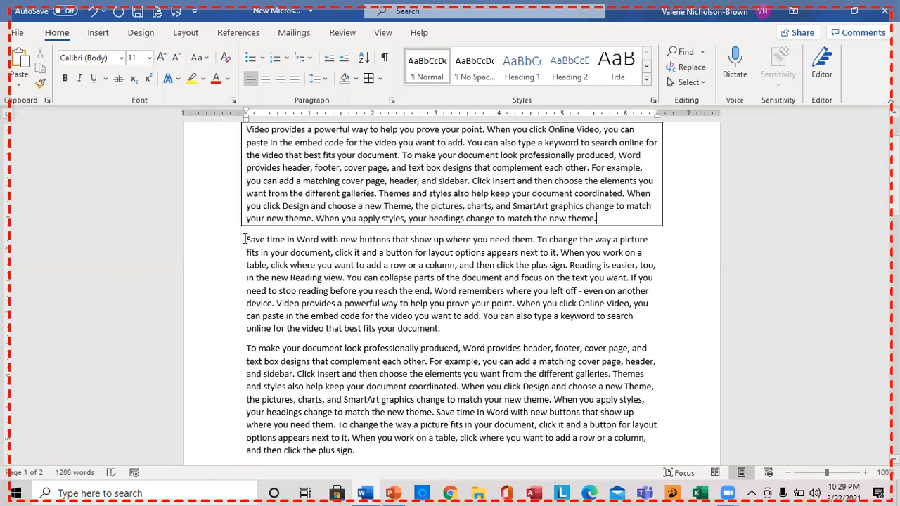
Apply a Dropped drop cap to the first letter of the second paragraph, which starts with "Save time in Word"
drag(247, 240, 252, 240)
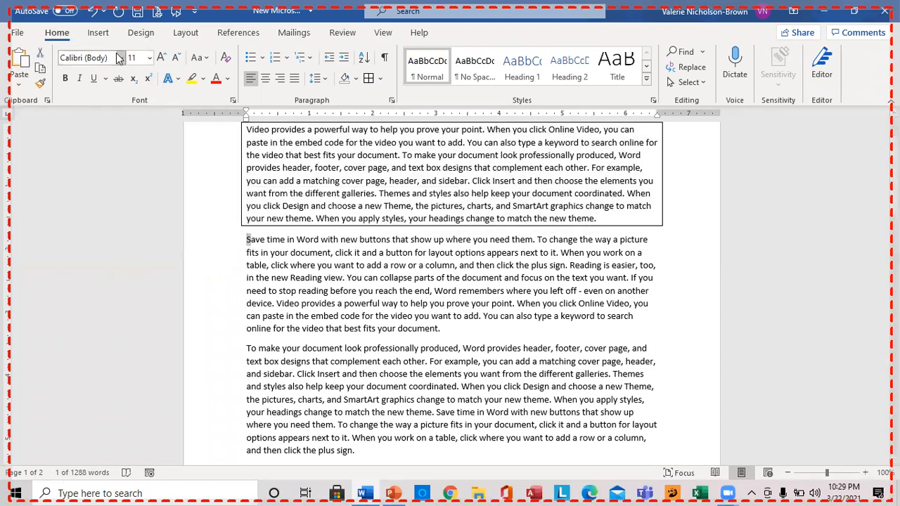
click(98, 32)
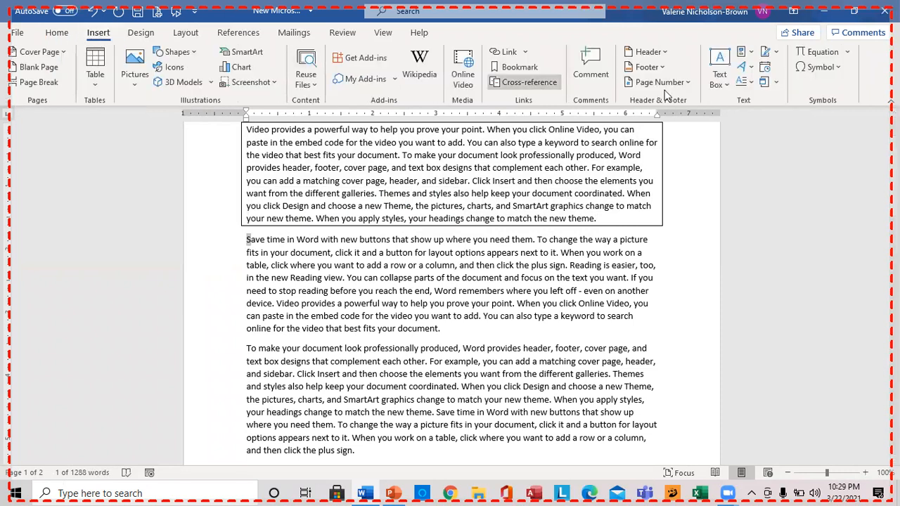
click(756, 84)
click(755, 106)
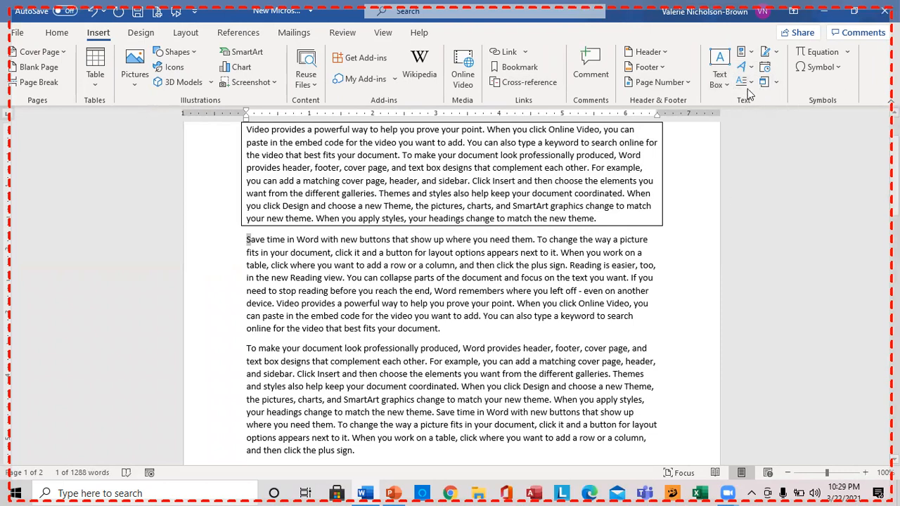
click(748, 83)
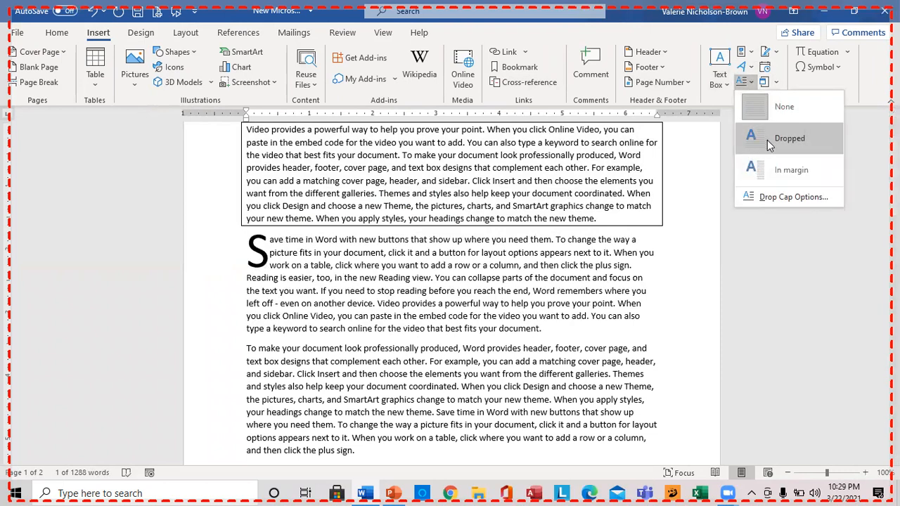
click(767, 140)
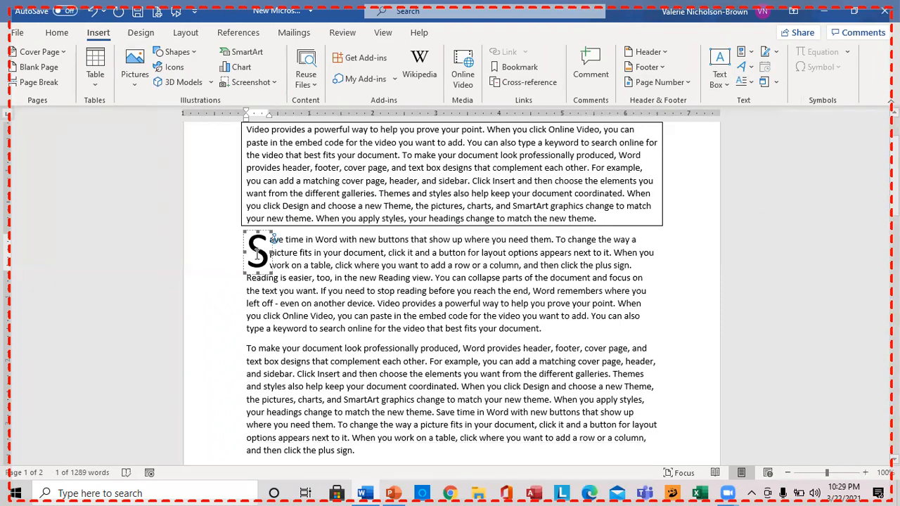
click(228, 237)
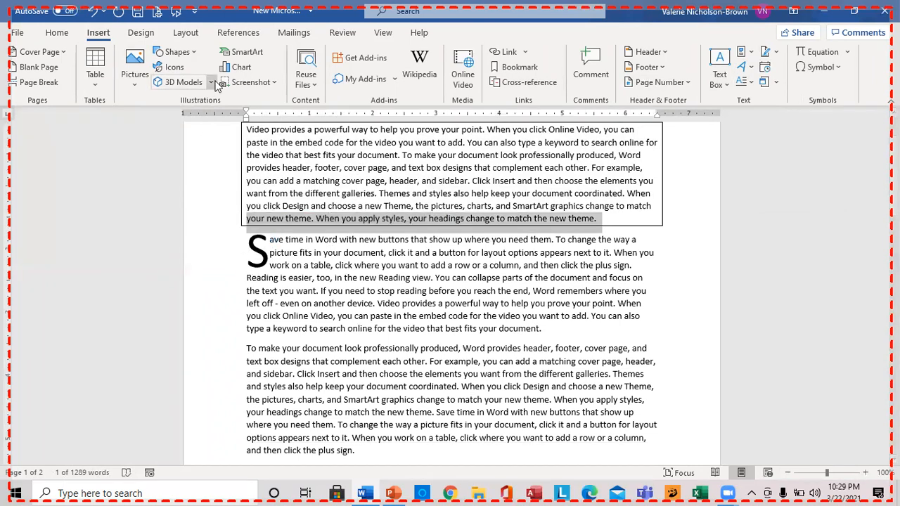
Add a dashed box page border to the whole document and set the page color to a light green theme color
click(142, 33)
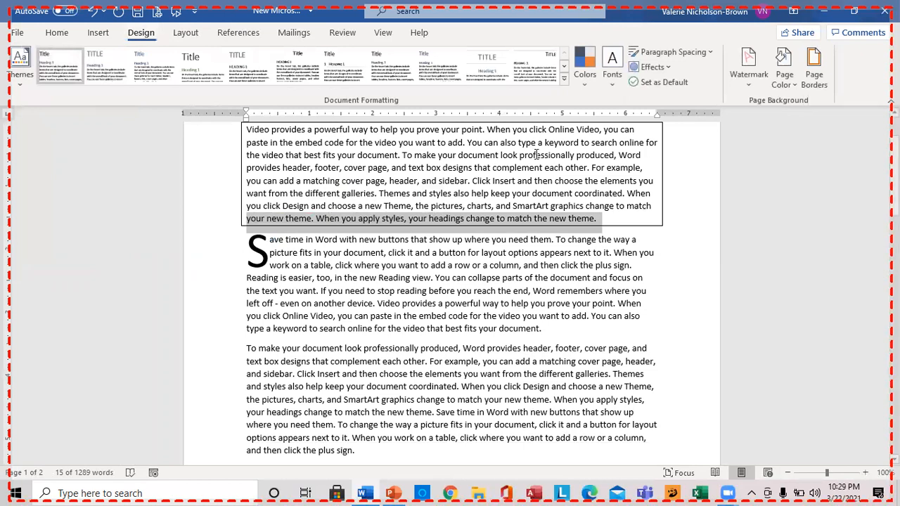
click(816, 70)
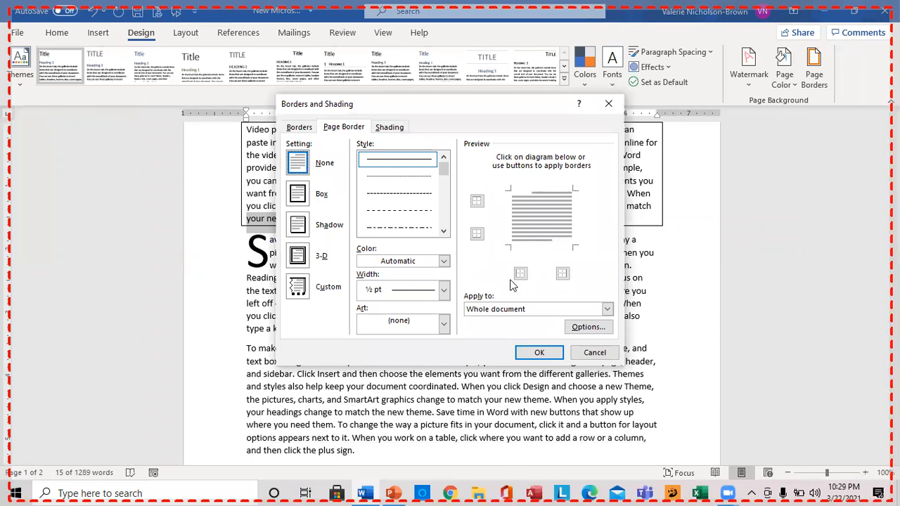
click(430, 209)
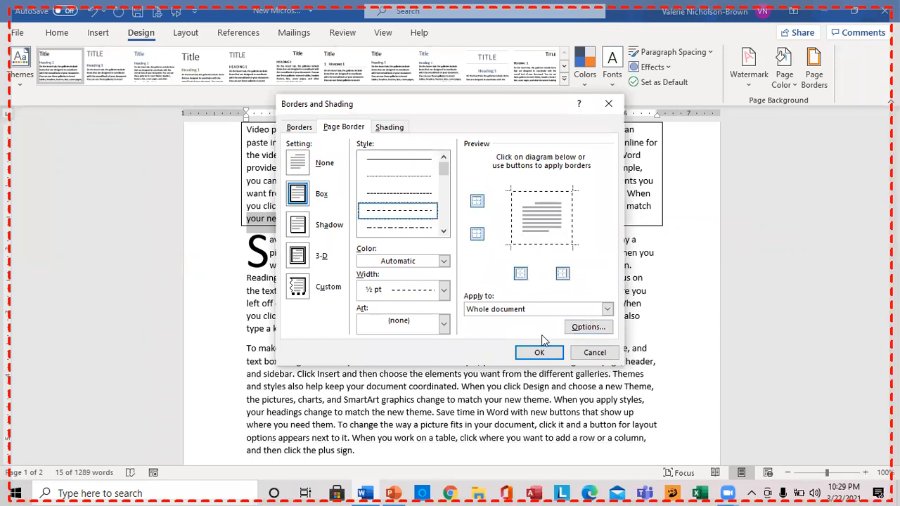
click(536, 352)
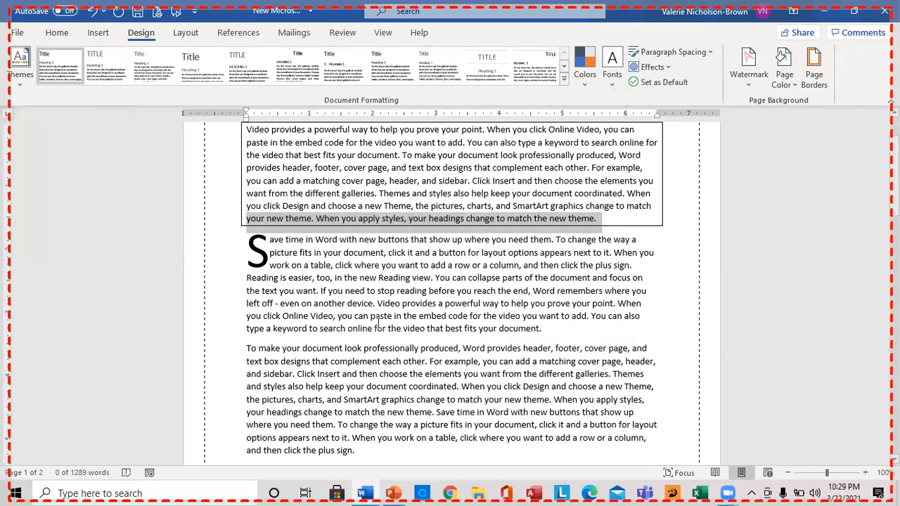
click(799, 87)
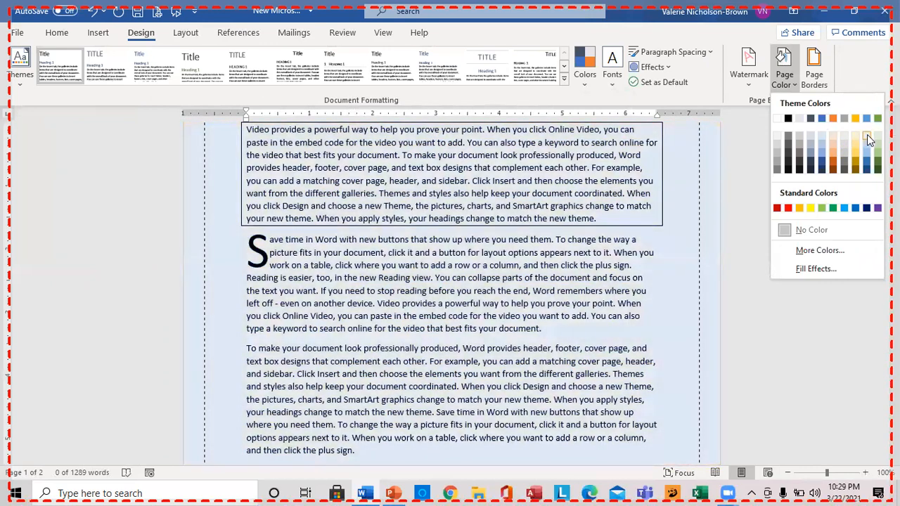
click(877, 141)
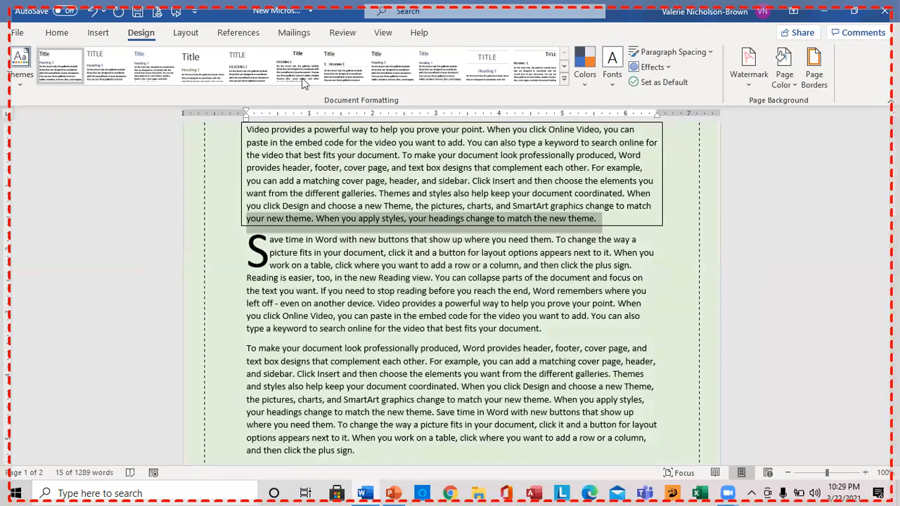
Search the online pictures for "apple" and insert the photo of a red apple hanging on a leafy branch
click(98, 32)
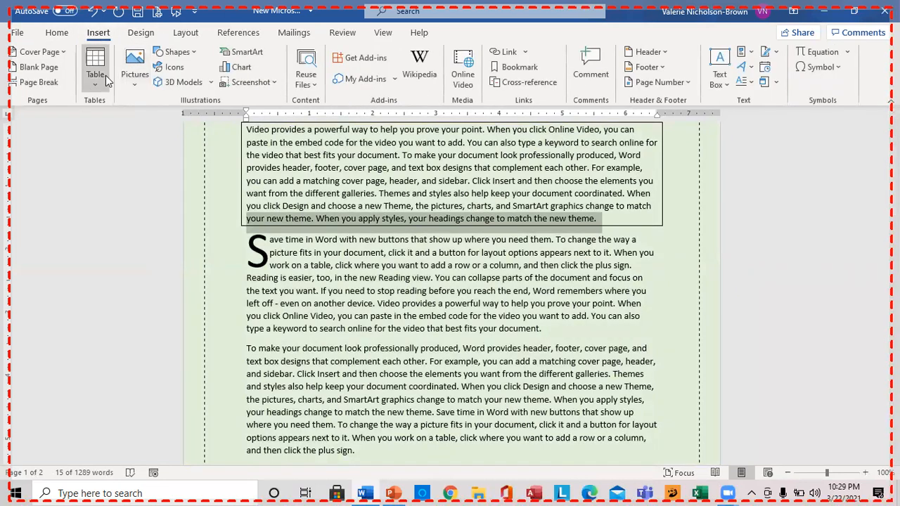
click(133, 84)
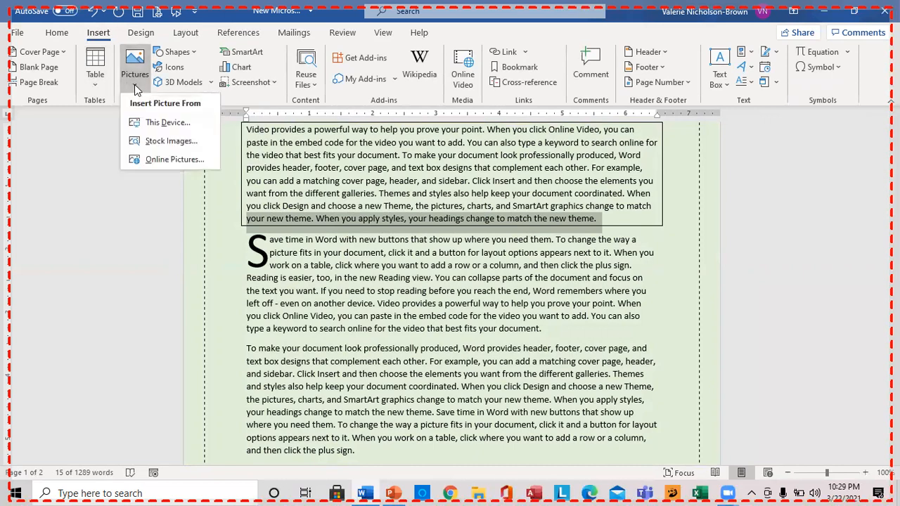
click(164, 165)
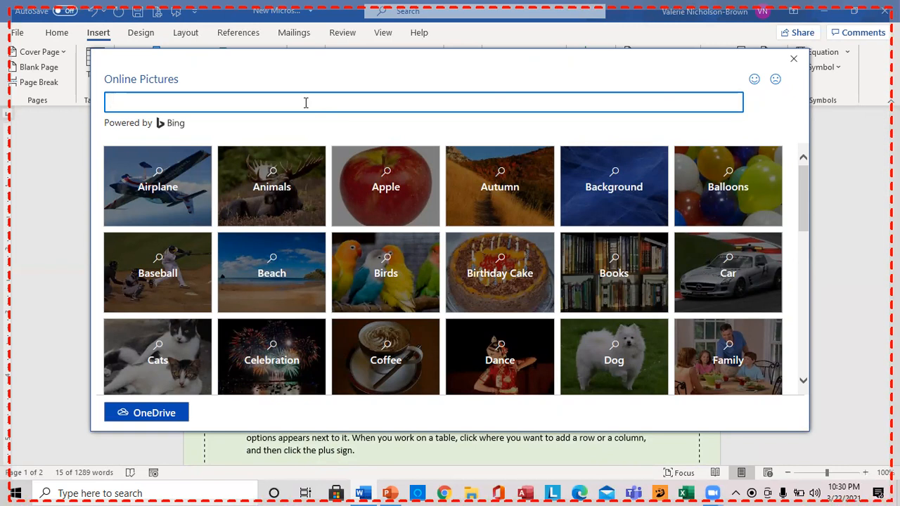
text(apple)
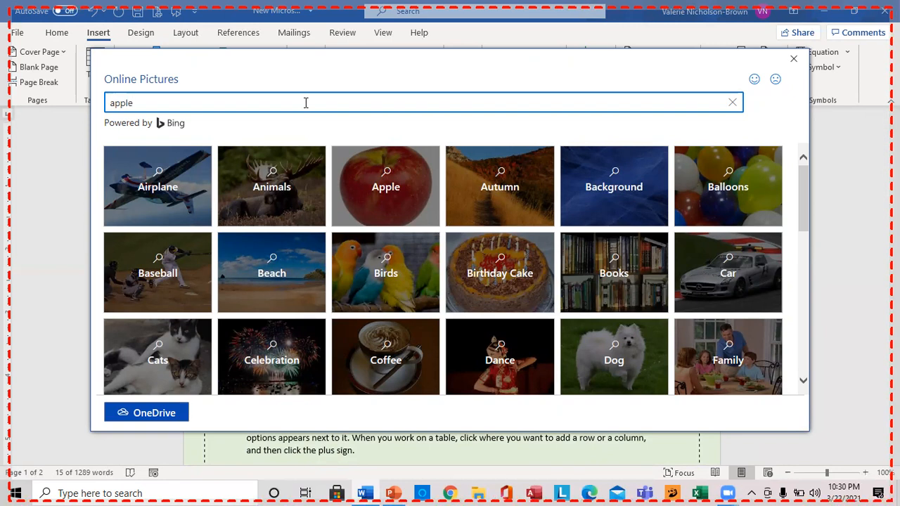
key(Return)
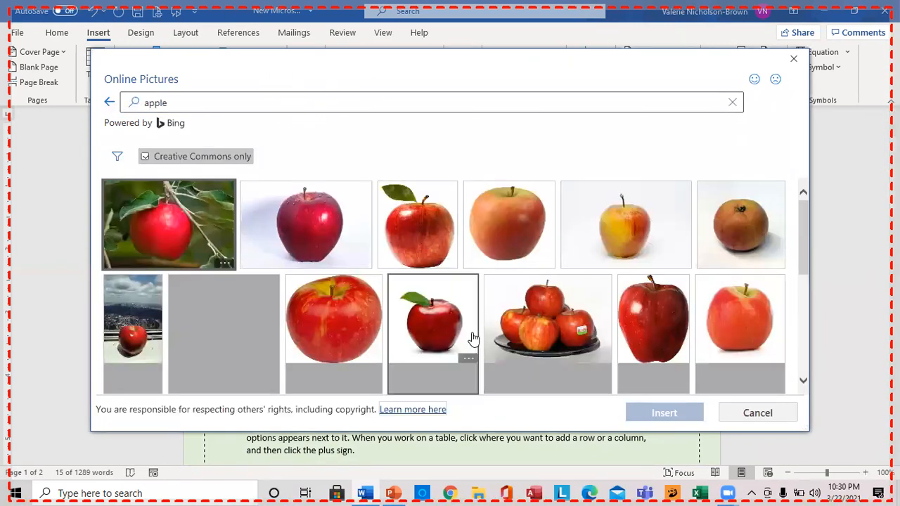
click(183, 249)
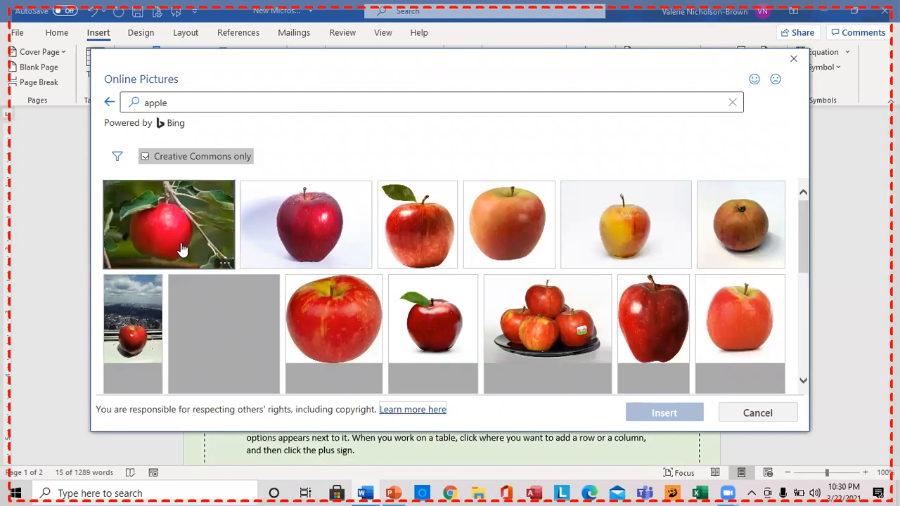
click(669, 414)
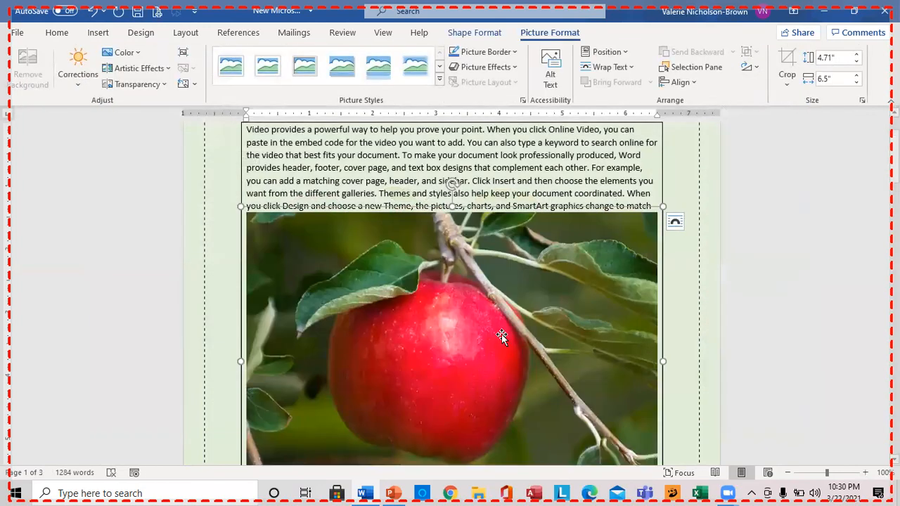
Set the apple picture's text wrapping to Tight
right_click(502, 334)
mouse_move(569, 270)
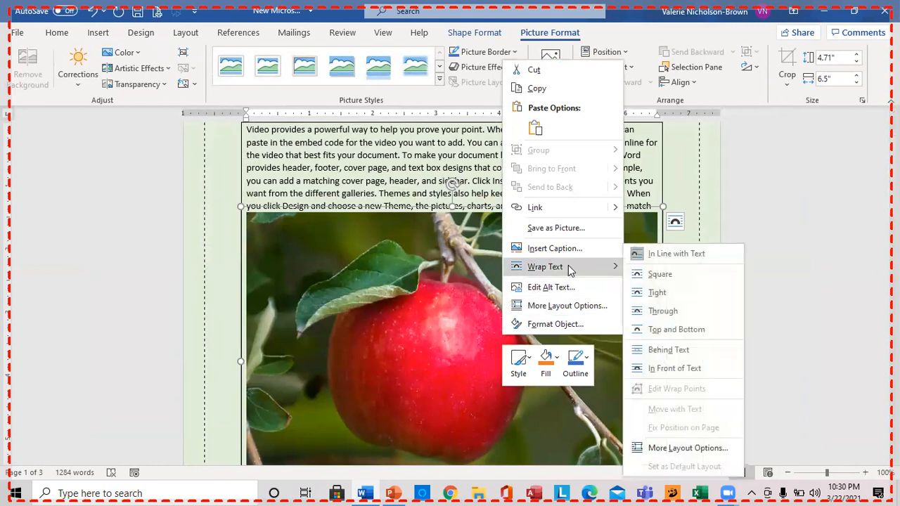
click(658, 291)
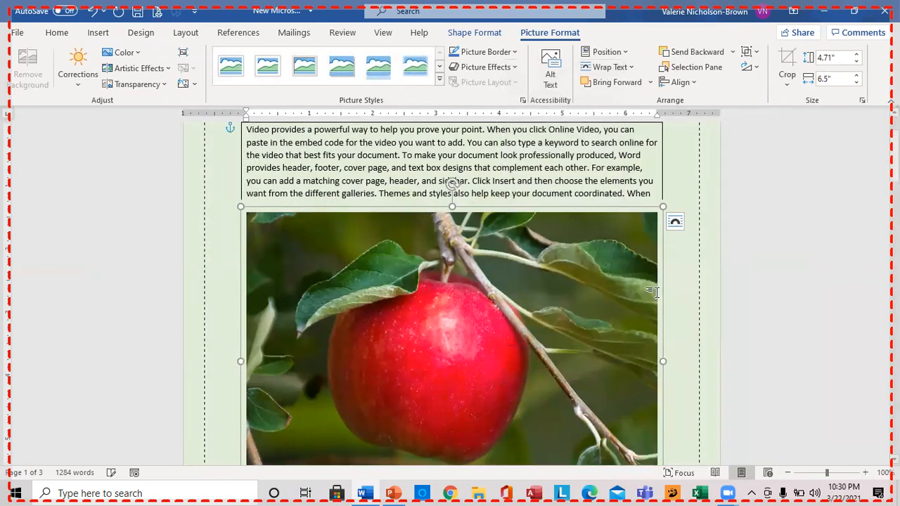
Shrink the apple picture to about 1.56" high by 2.03" wide and place it in the middle of the third paragraph
drag(654, 207, 501, 312)
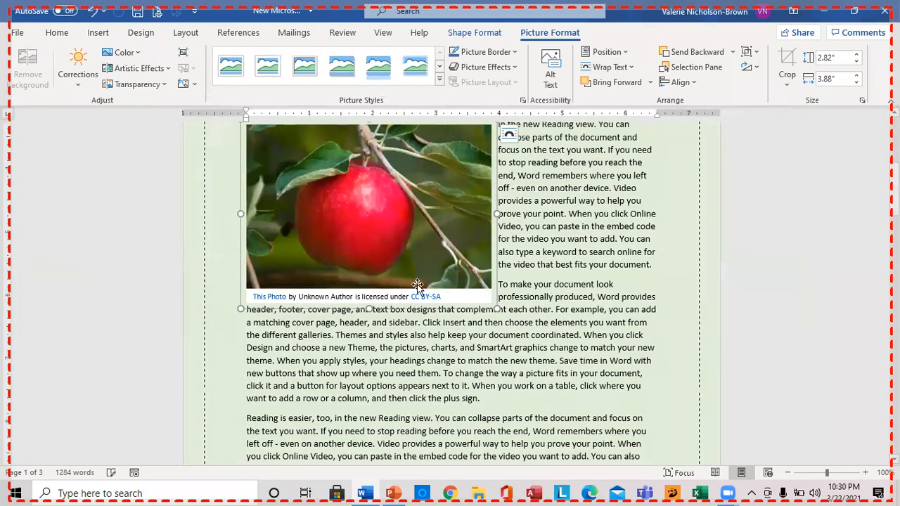
drag(265, 159, 399, 233)
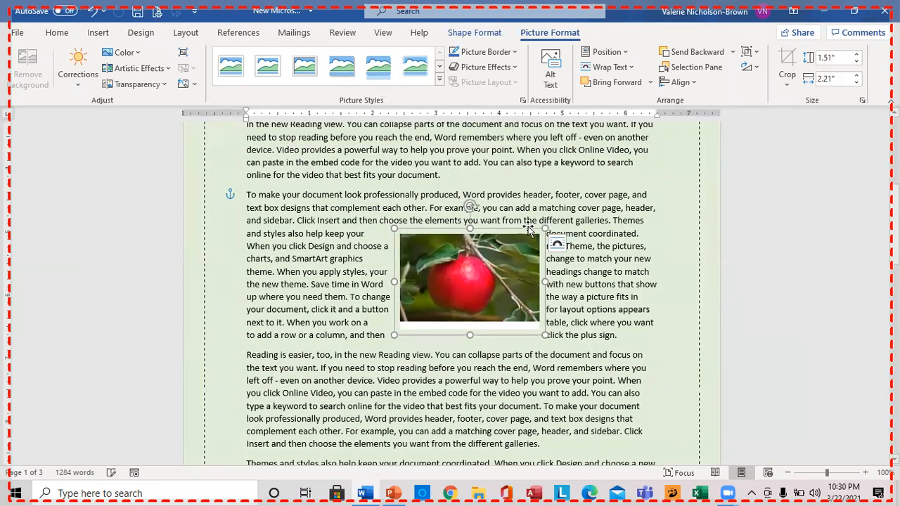
drag(548, 226, 535, 225)
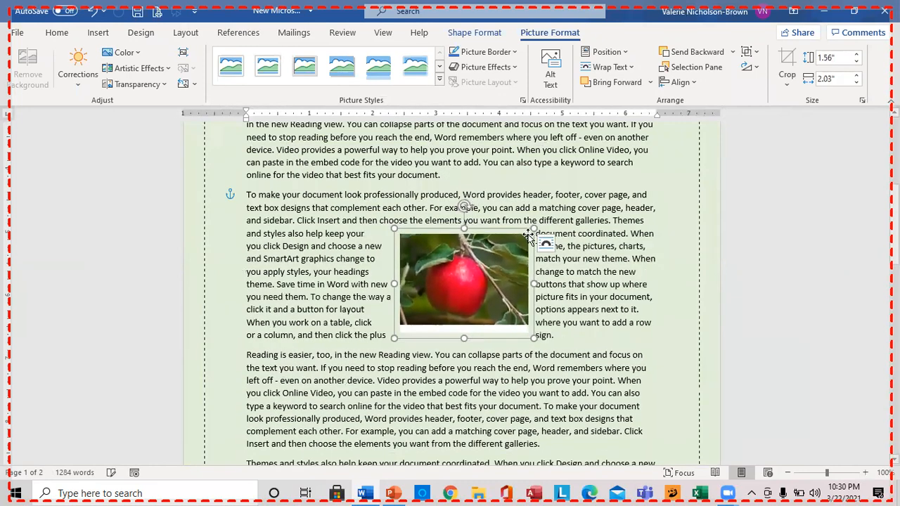
Apply the tilted white-frame picture style to the apple picture and deselect it
click(439, 81)
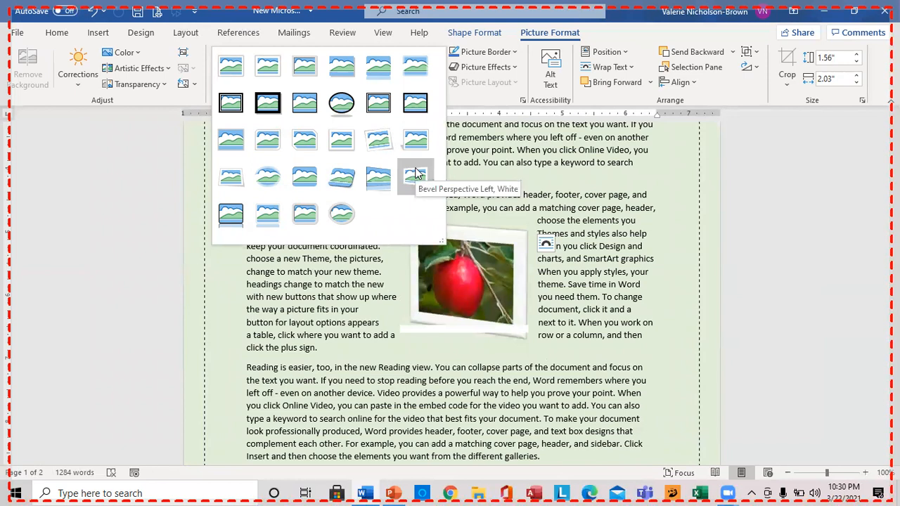
click(378, 140)
click(682, 341)
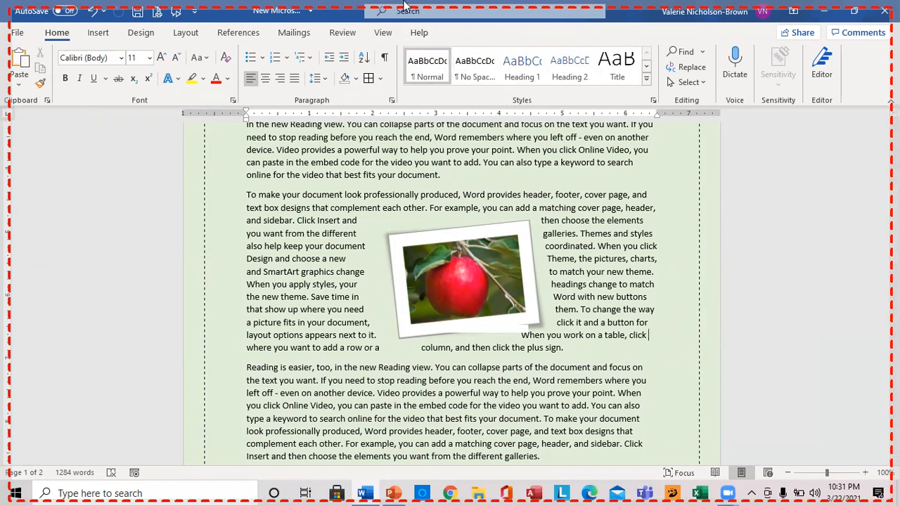
Stop the screen recording and close the Design Ideas suggestions in PowerPoint
mouse_move(386, 16)
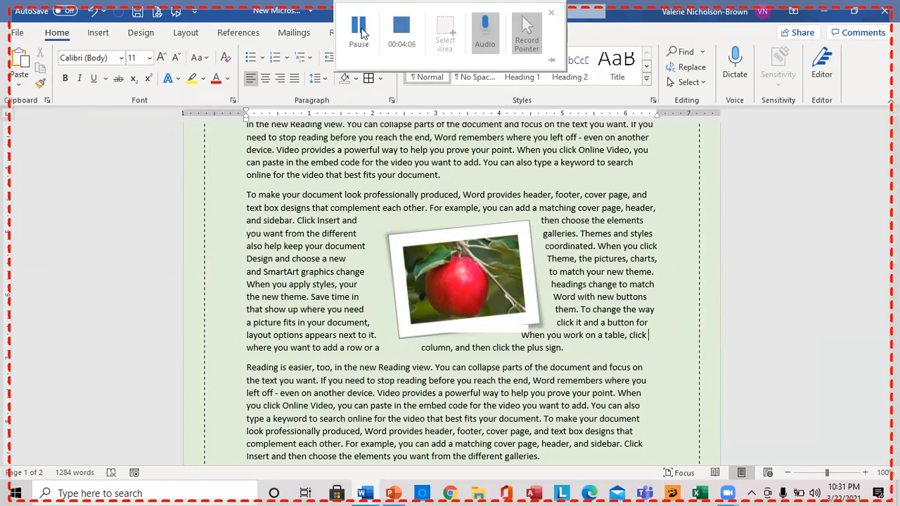
click(402, 26)
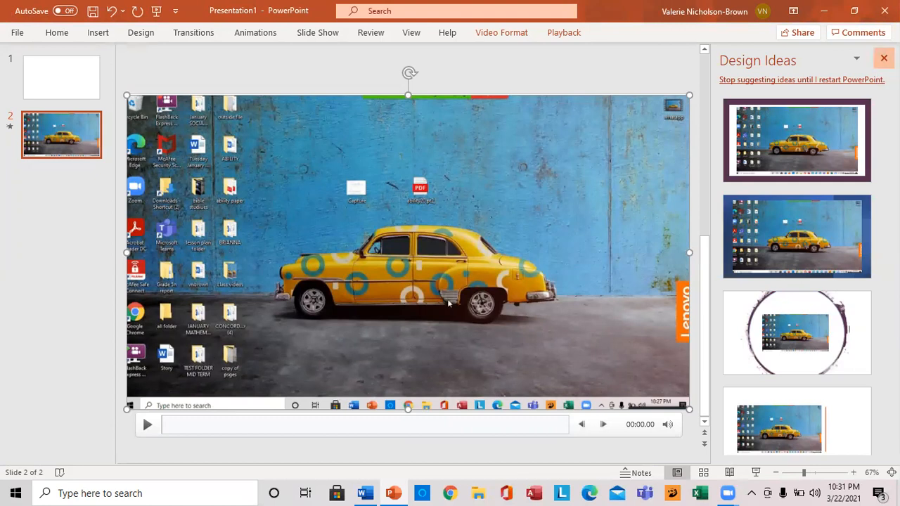
click(884, 58)
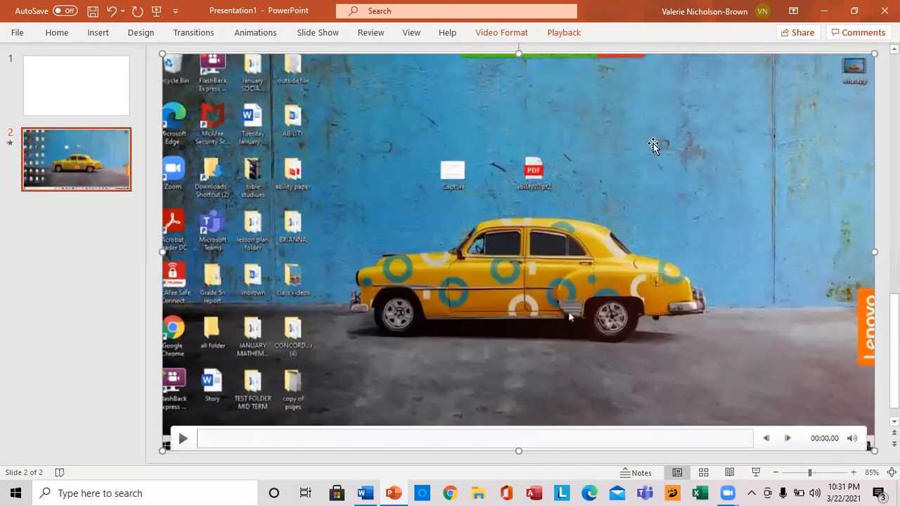
Play back the first few seconds of the recorded video on slide 2 and pause it
click(185, 445)
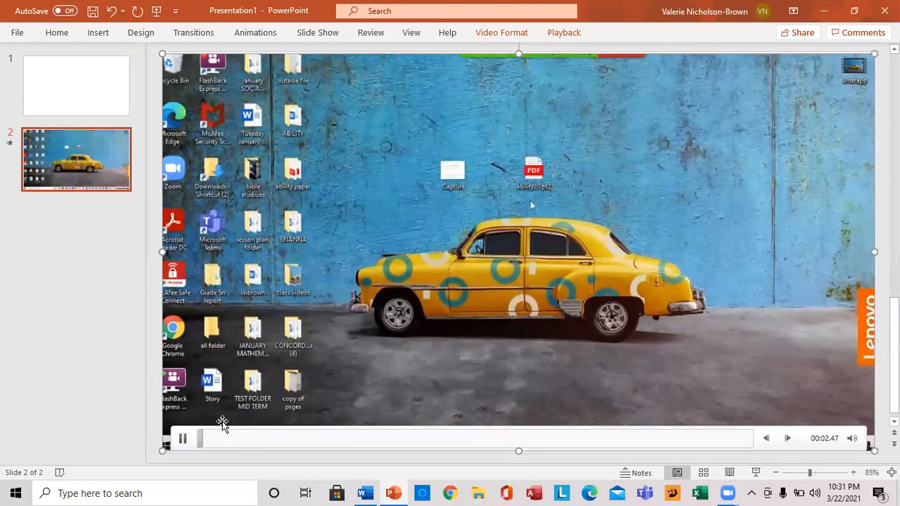
click(183, 441)
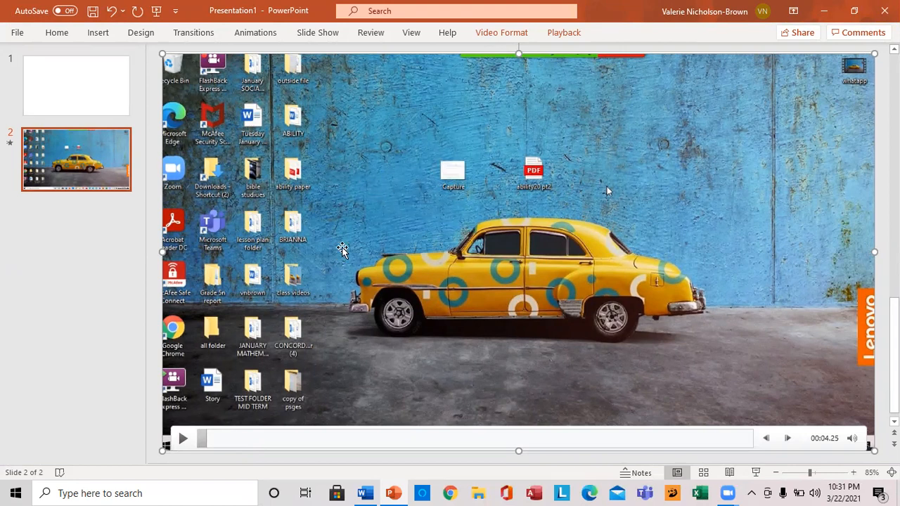
Save the slide 2 screen recording to the Desktop as a media file named "record in powerpoint"
right_click(373, 185)
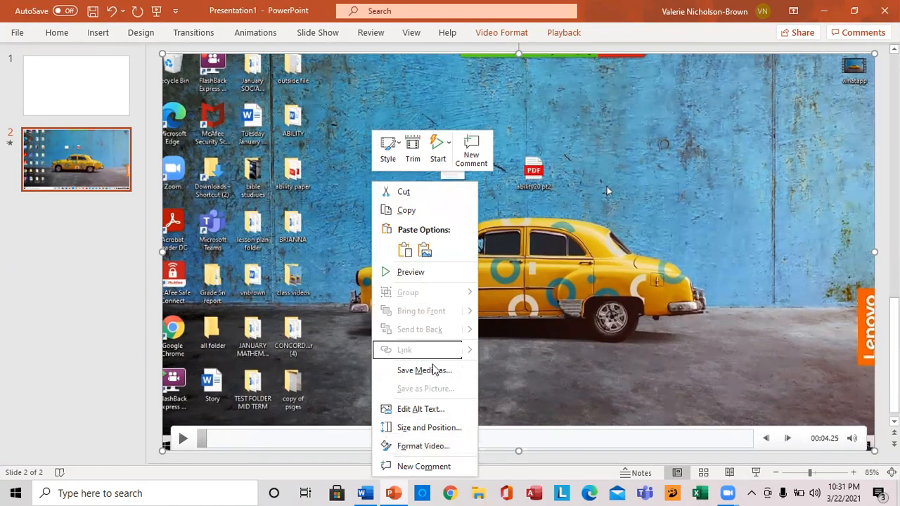
click(420, 372)
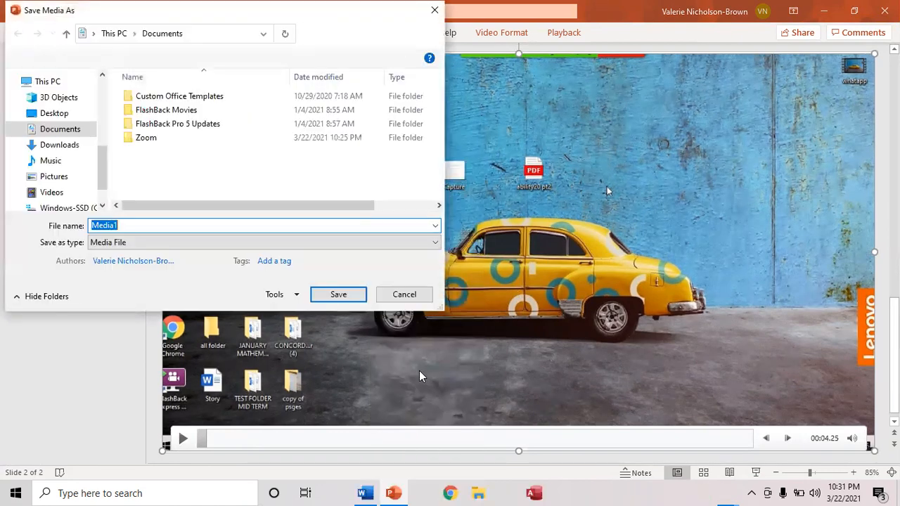
click(103, 100)
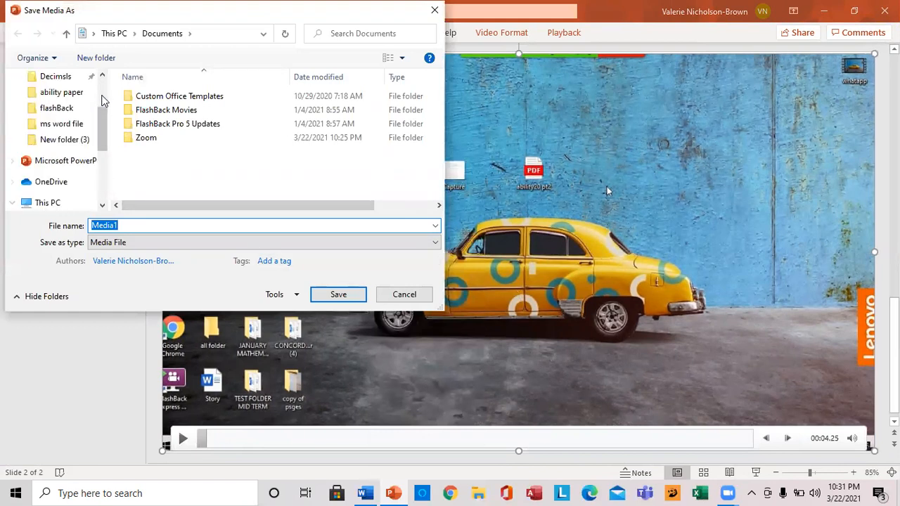
click(103, 86)
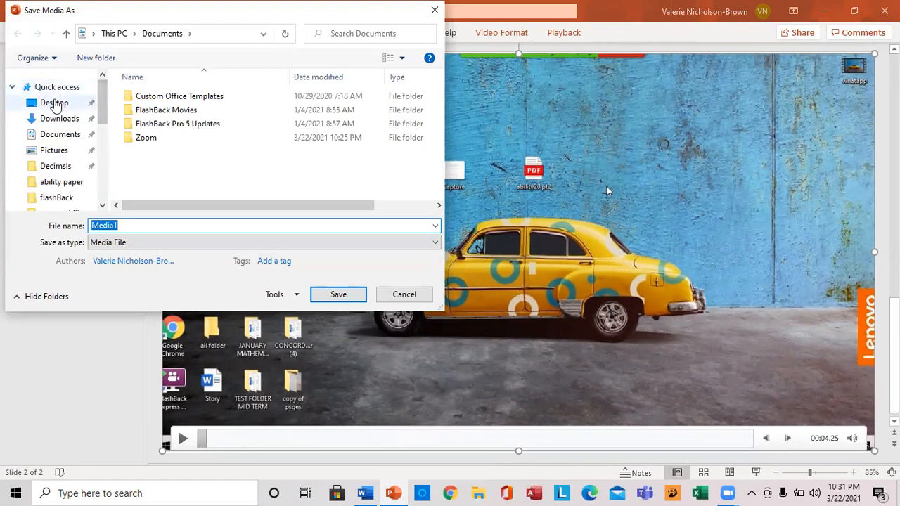
click(55, 104)
click(120, 225)
double_click(127, 225)
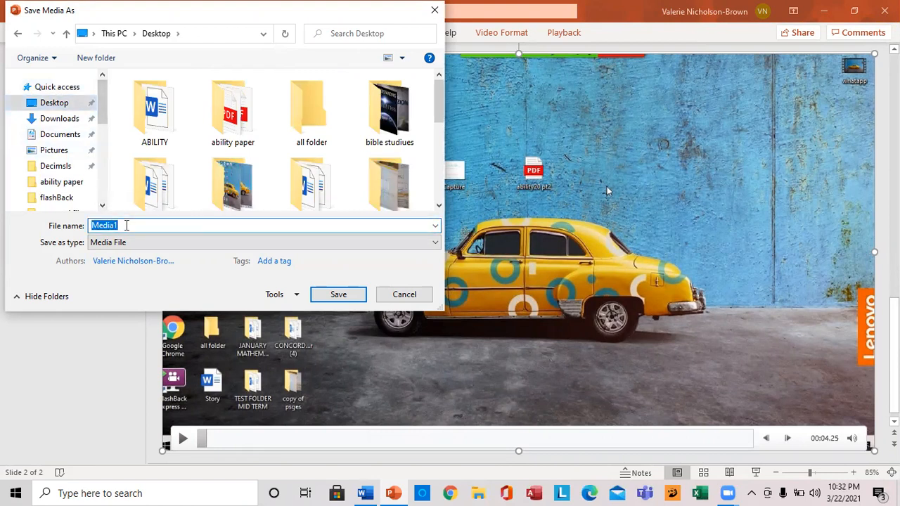
text(record in powerpoint)
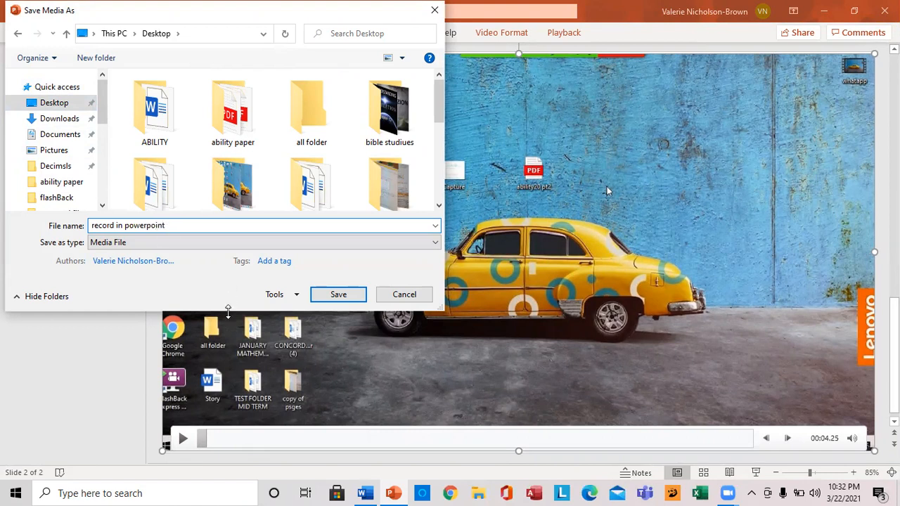
click(338, 297)
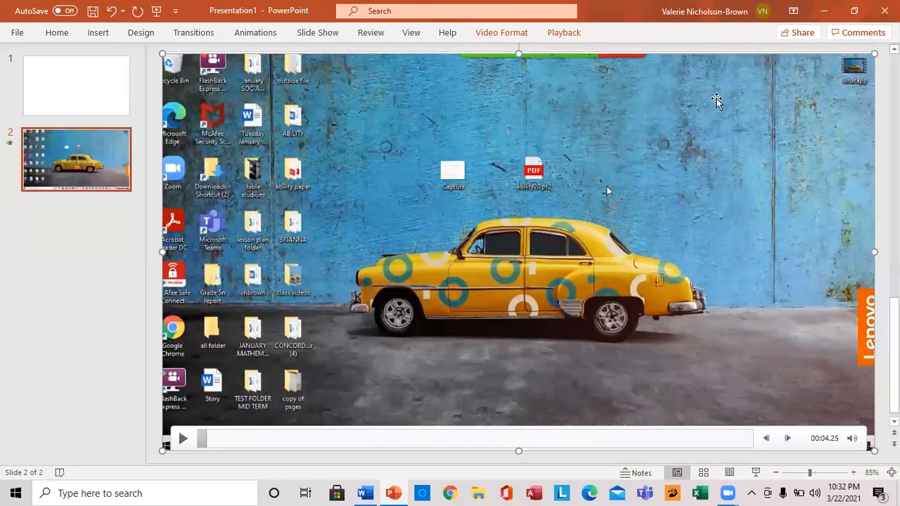
Close the PowerPoint presentation and the Word document, discarding the changes in both
click(885, 11)
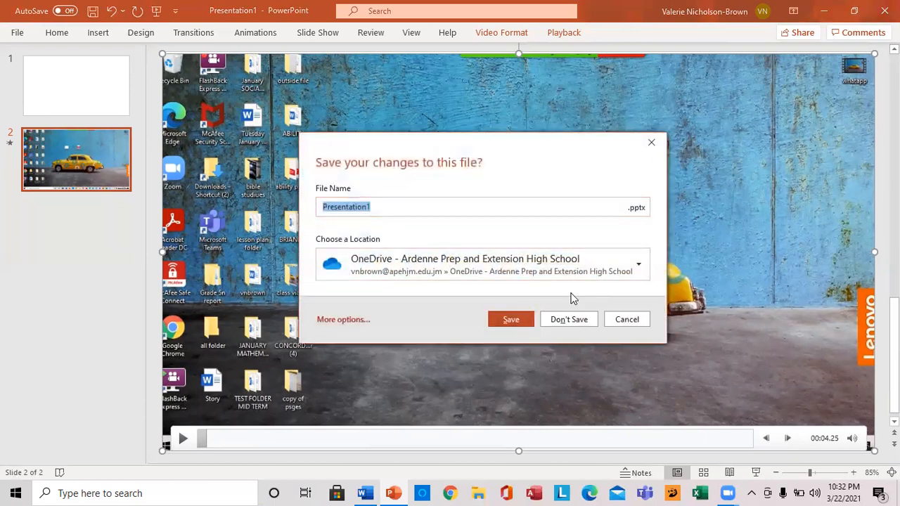
click(573, 323)
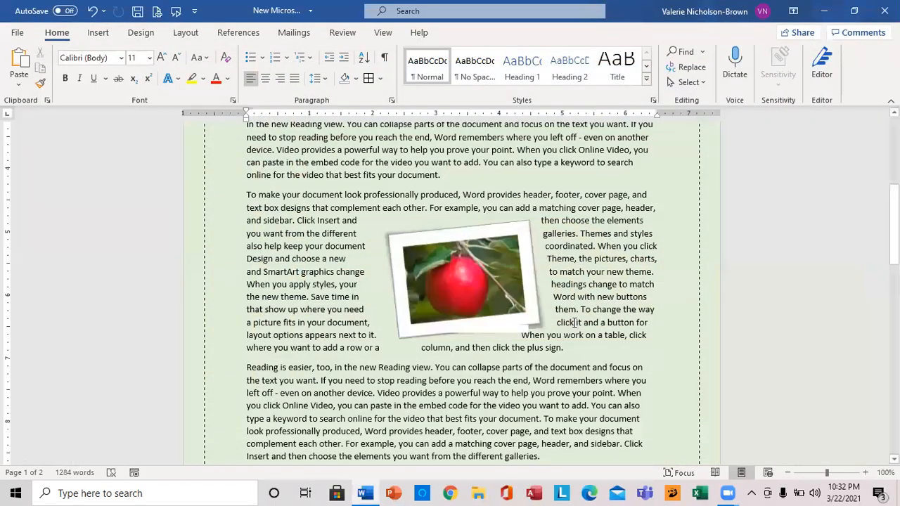
click(885, 10)
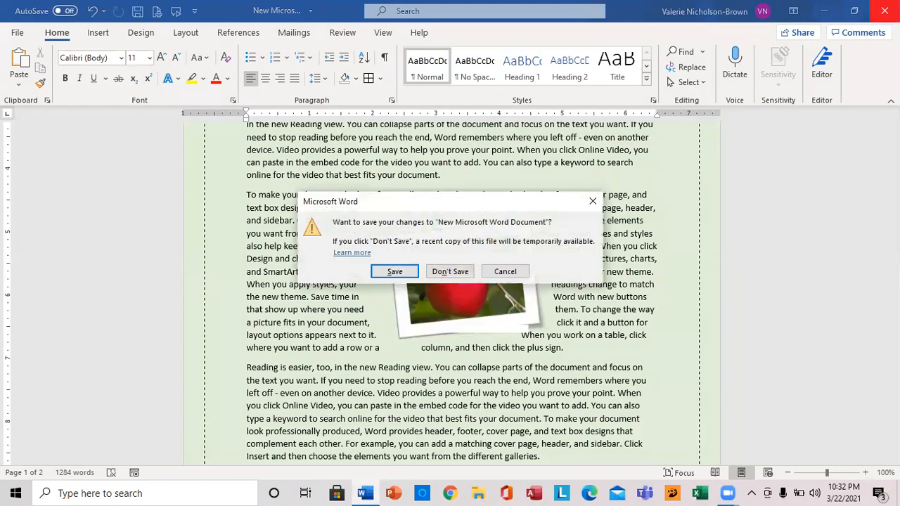
click(450, 272)
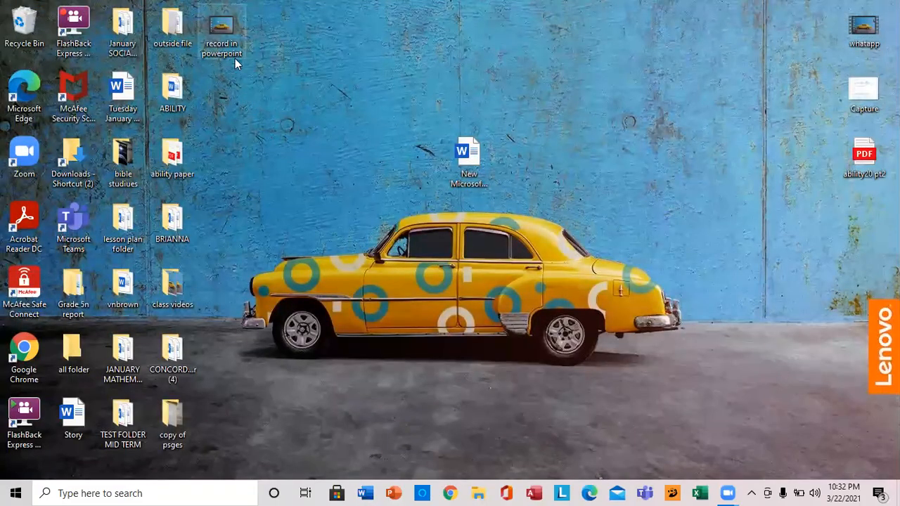
Move the "record in powerpoint" video beside the Word document on the desktop and briefly preview it in Windows Media Player
drag(222, 31, 614, 192)
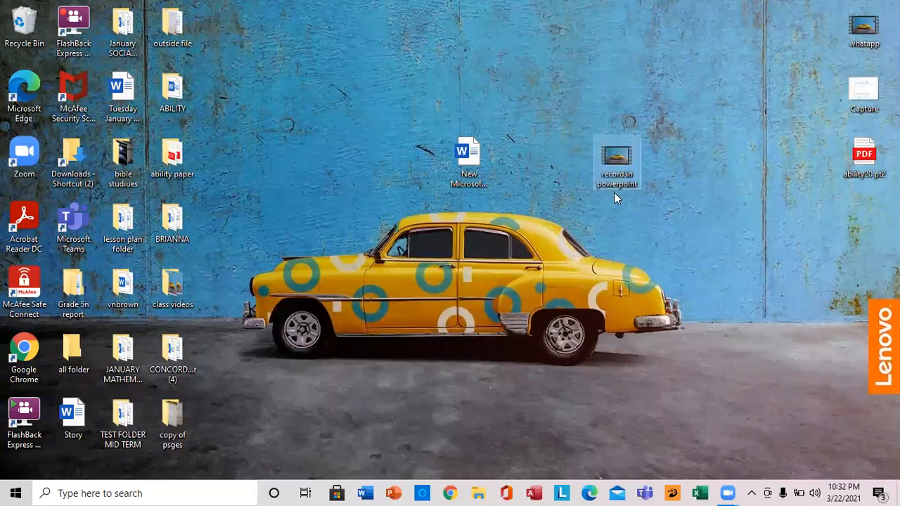
right_click(605, 156)
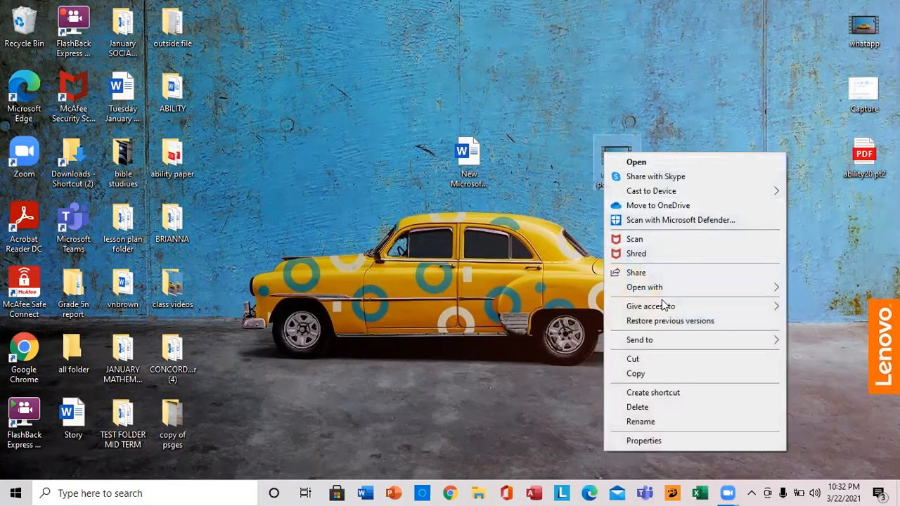
mouse_move(640, 293)
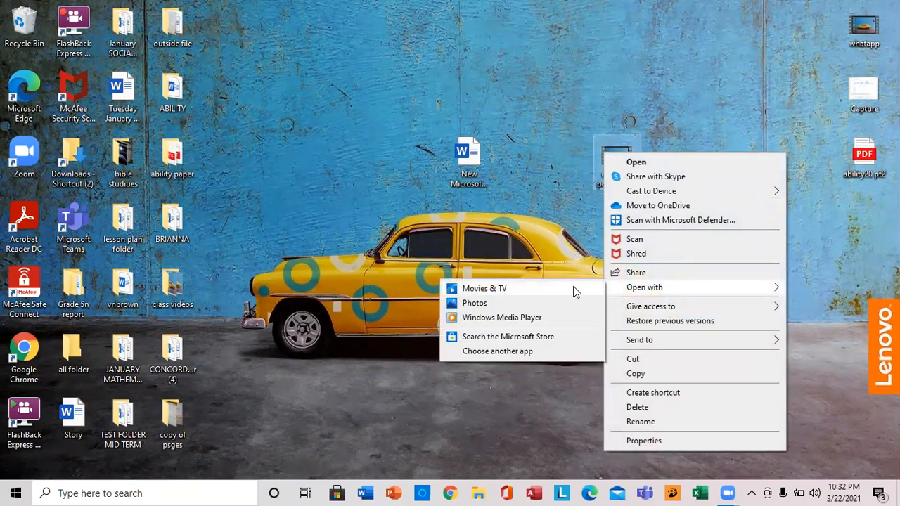
click(508, 319)
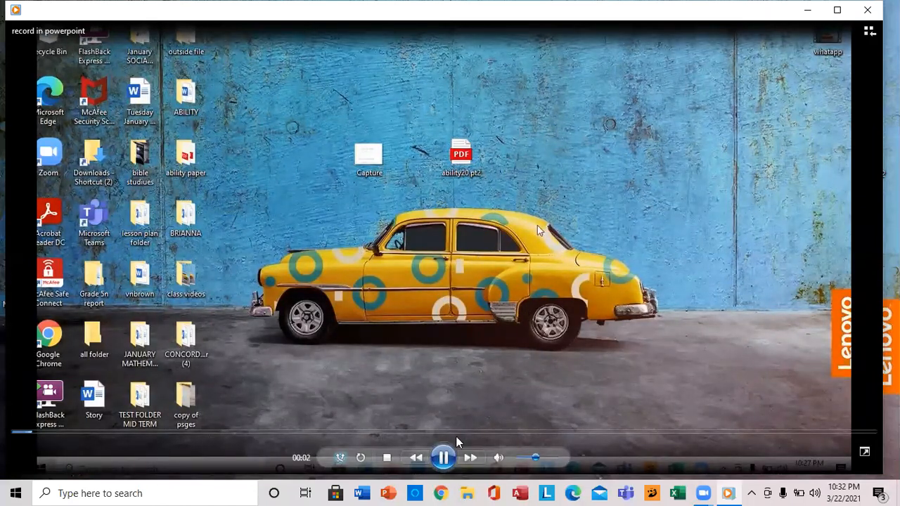
click(447, 454)
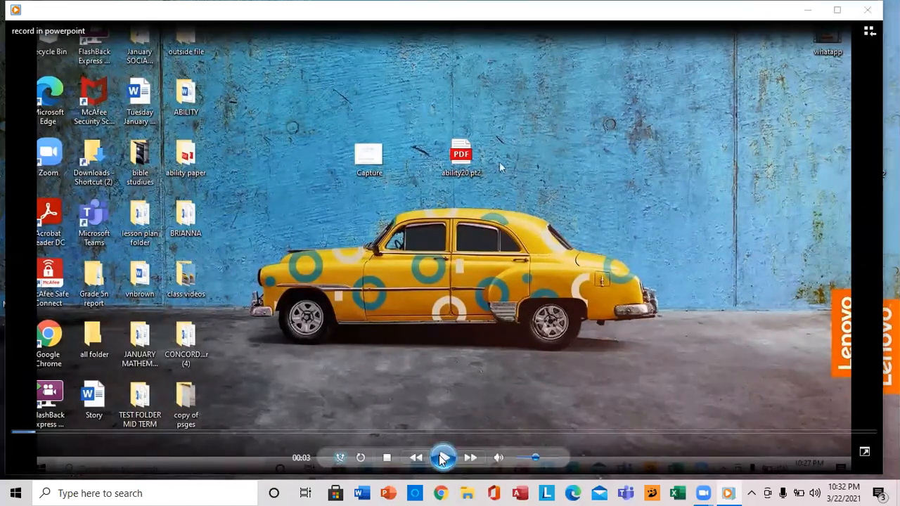
click(868, 18)
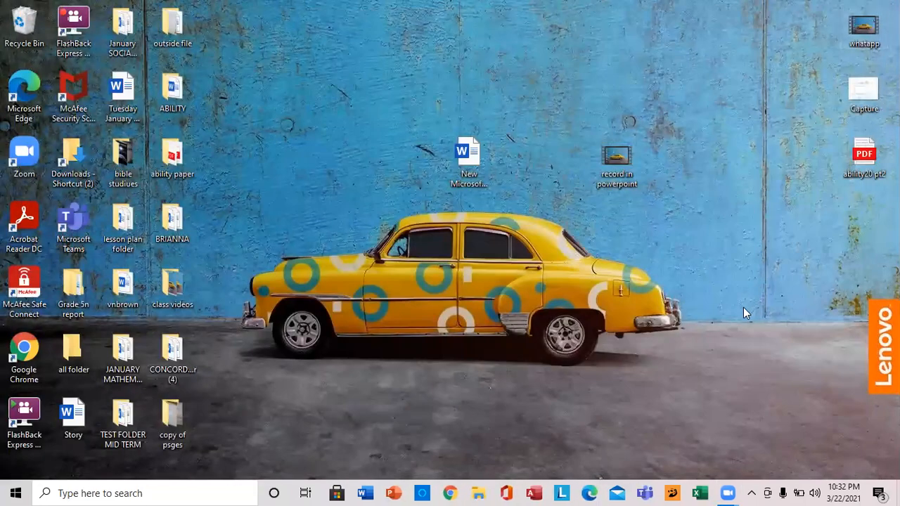